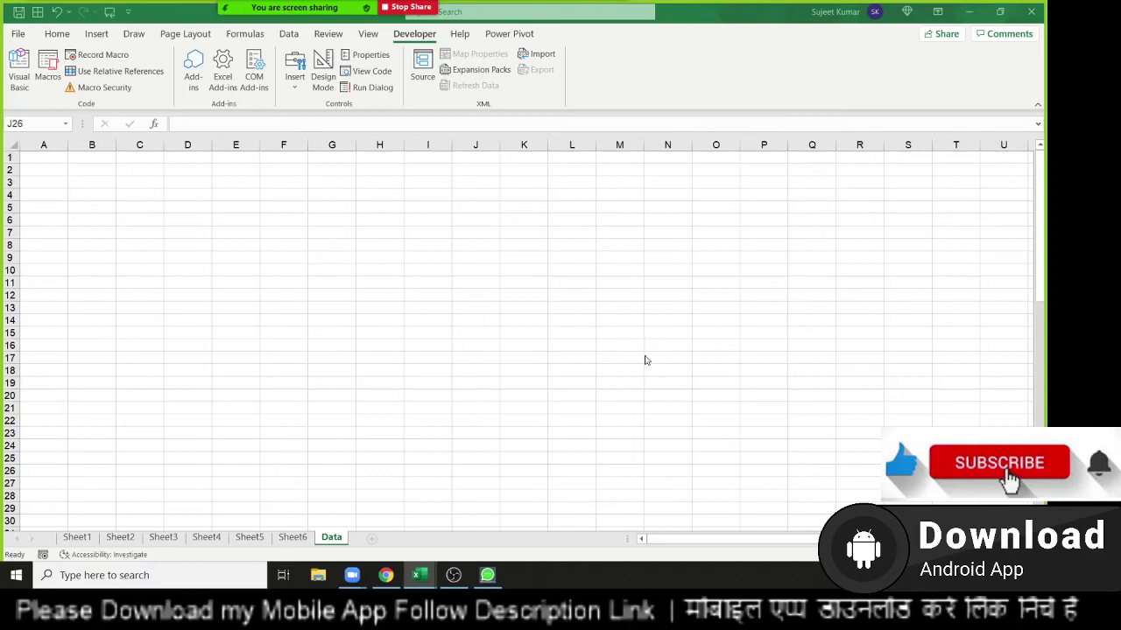
Switch from the empty Data sheet to Sheet1 to view its Name and Jan–May table.
click(573, 298)
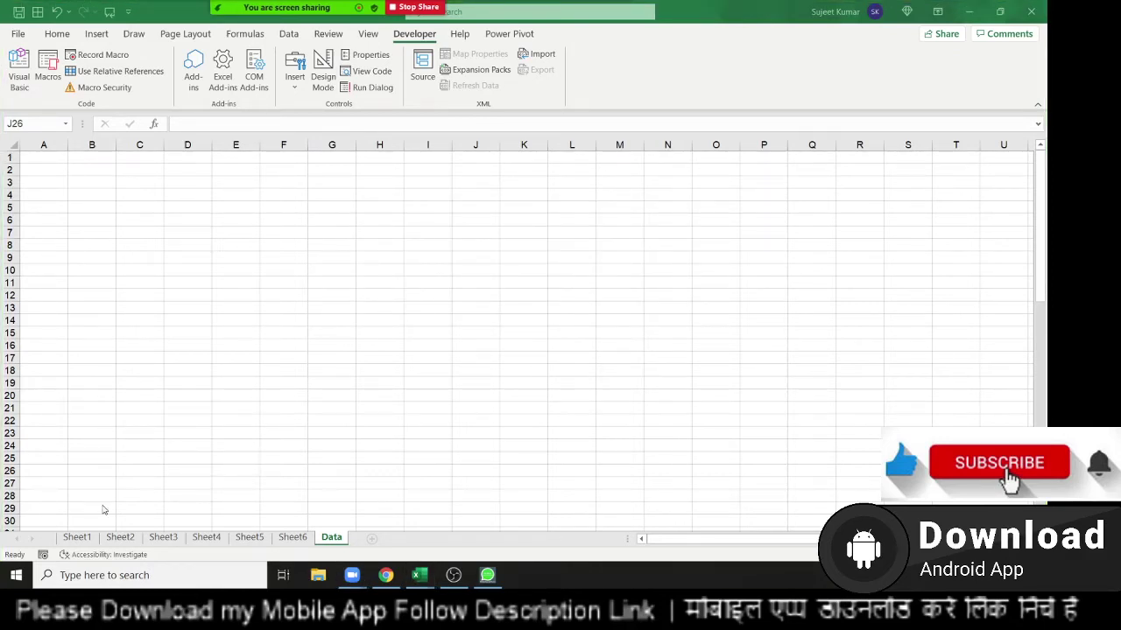
click(77, 538)
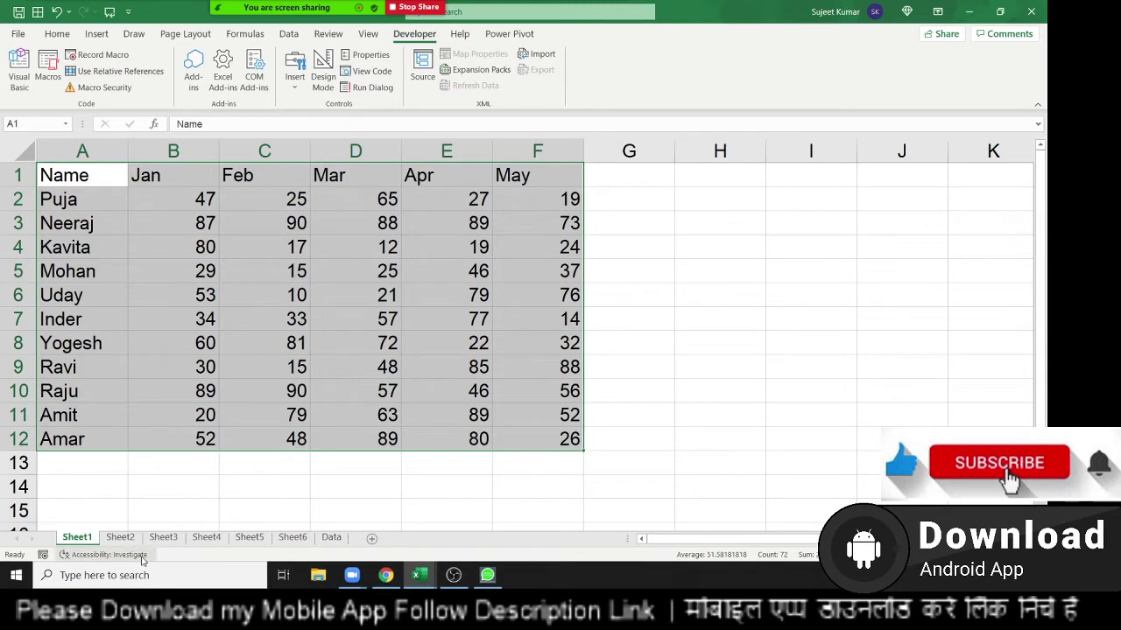
Review the tables on Sheet2 through Sheet6, ending on the empty Data sheet.
click(120, 537)
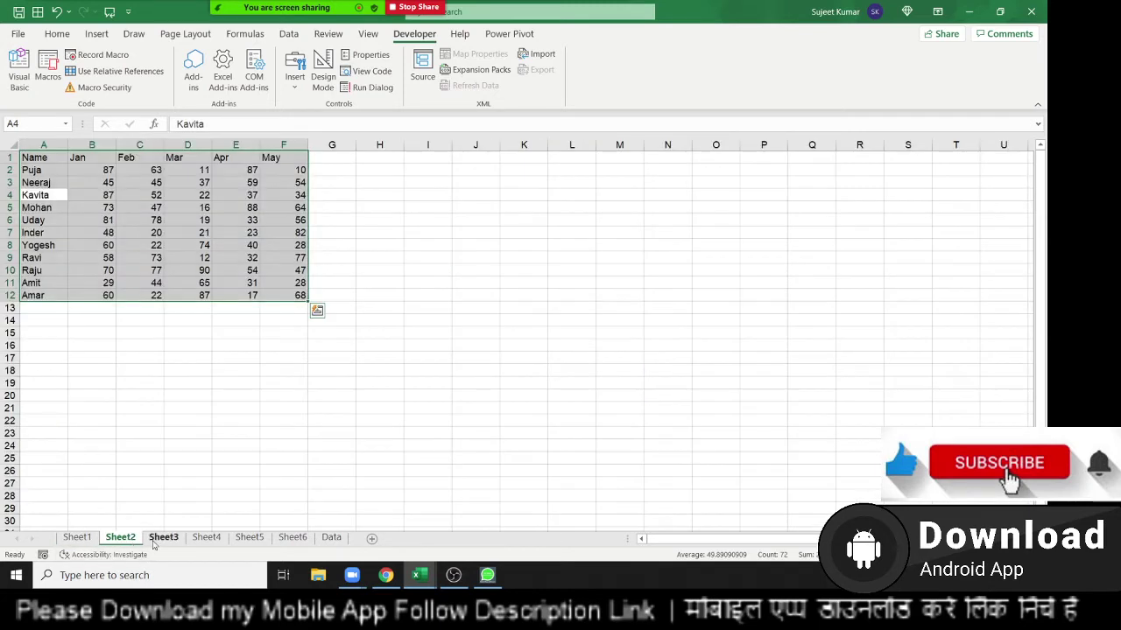
click(163, 536)
click(207, 536)
click(249, 537)
click(292, 536)
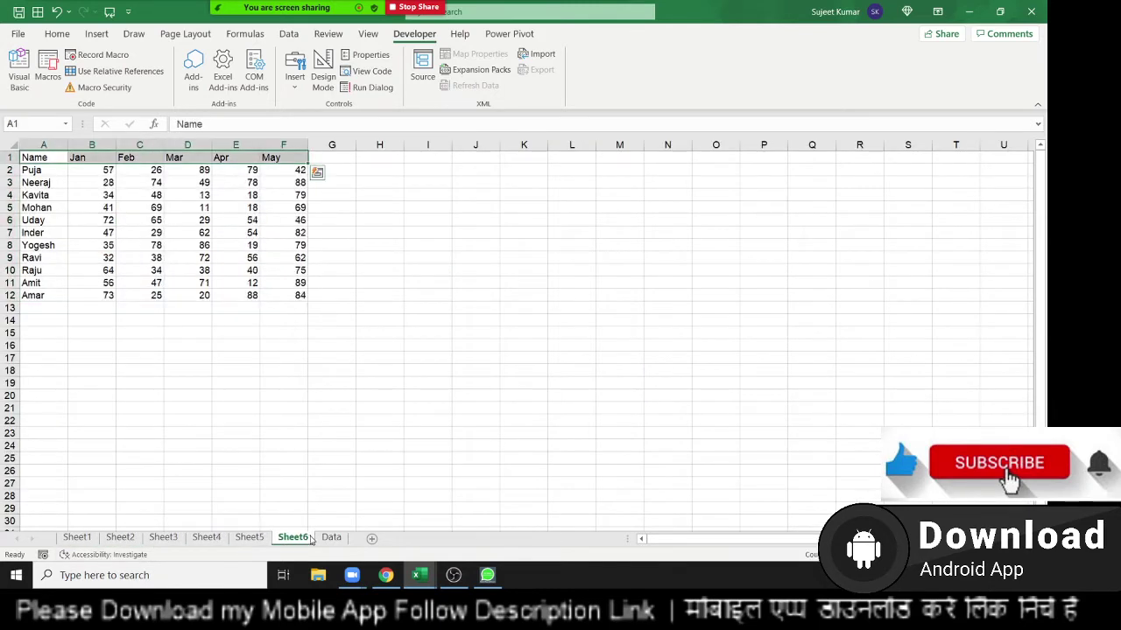
click(332, 537)
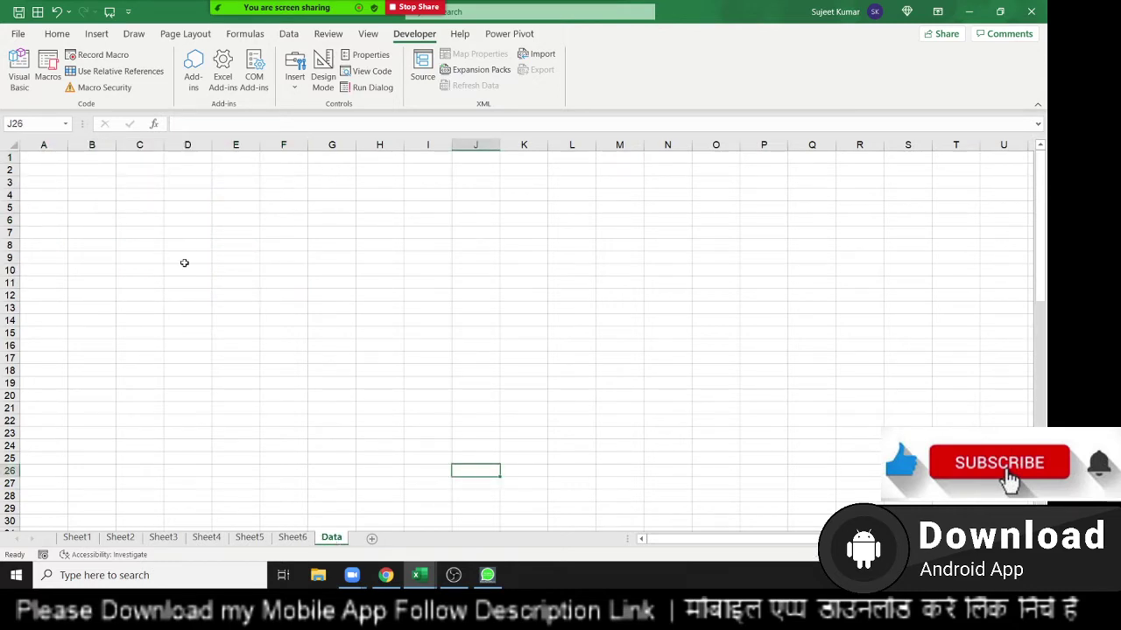
Return to Sheet1 and select its whole table, A1:F12.
click(84, 539)
key(ctrl+Up)
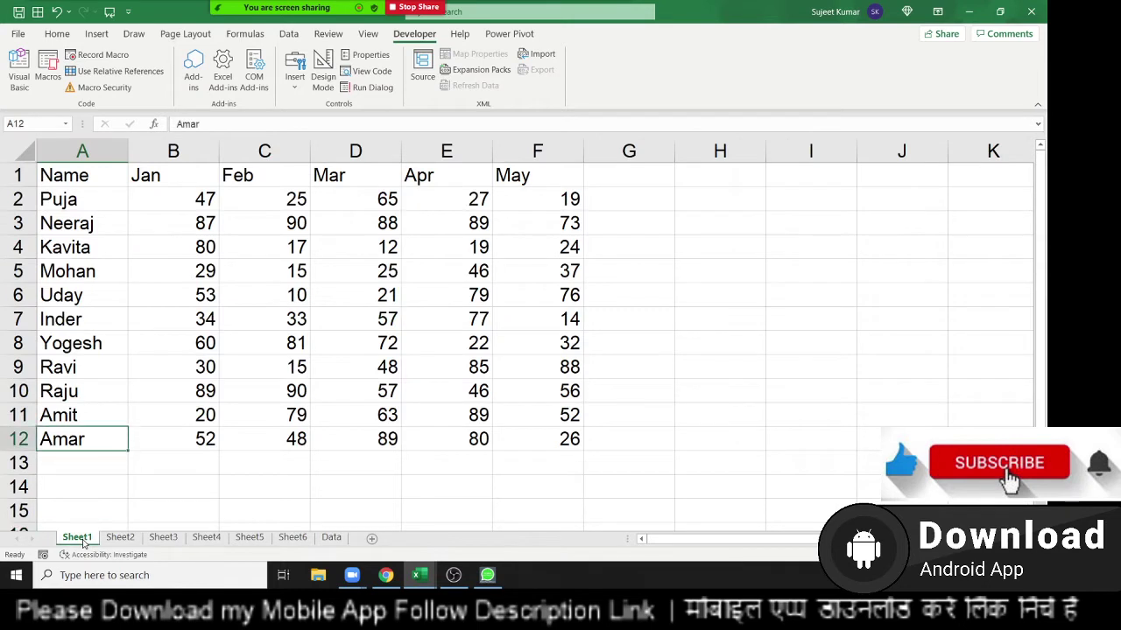
key(ctrl+Up)
key(ctrl+shift+Right)
key(ctrl+shift+Down)
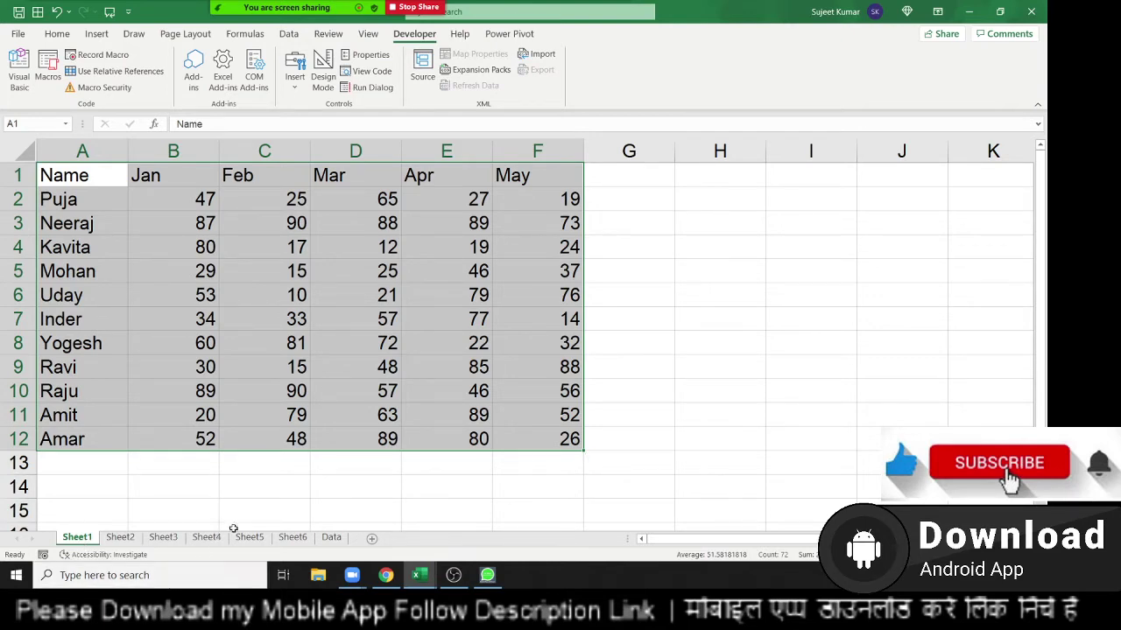
Go back to the Data sheet and make A1 the active cell.
click(331, 537)
click(151, 193)
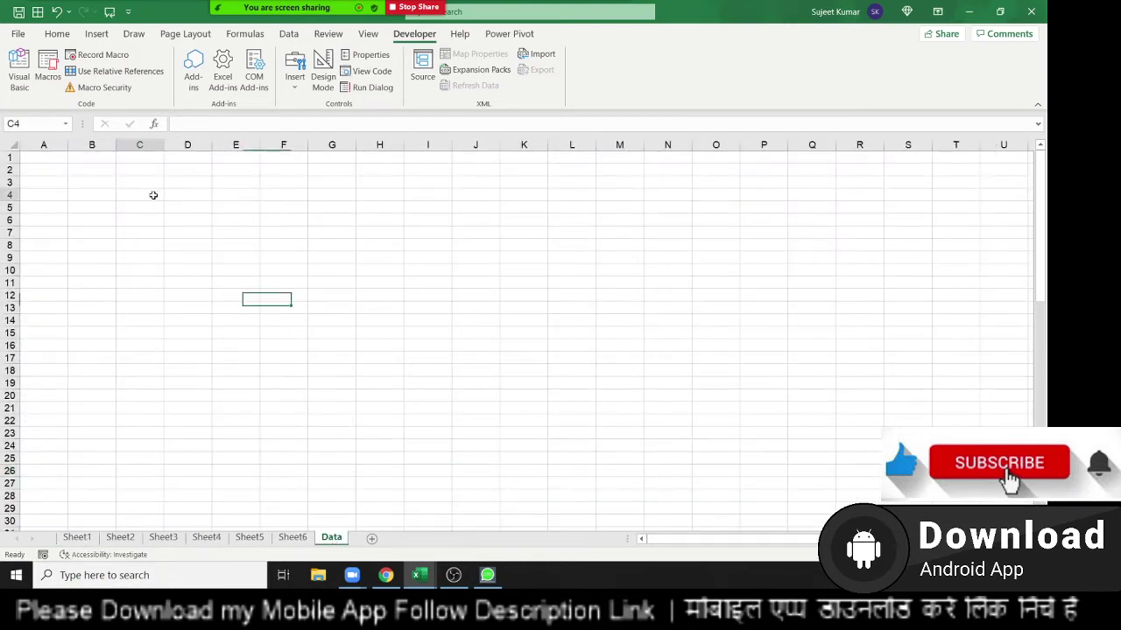
click(49, 157)
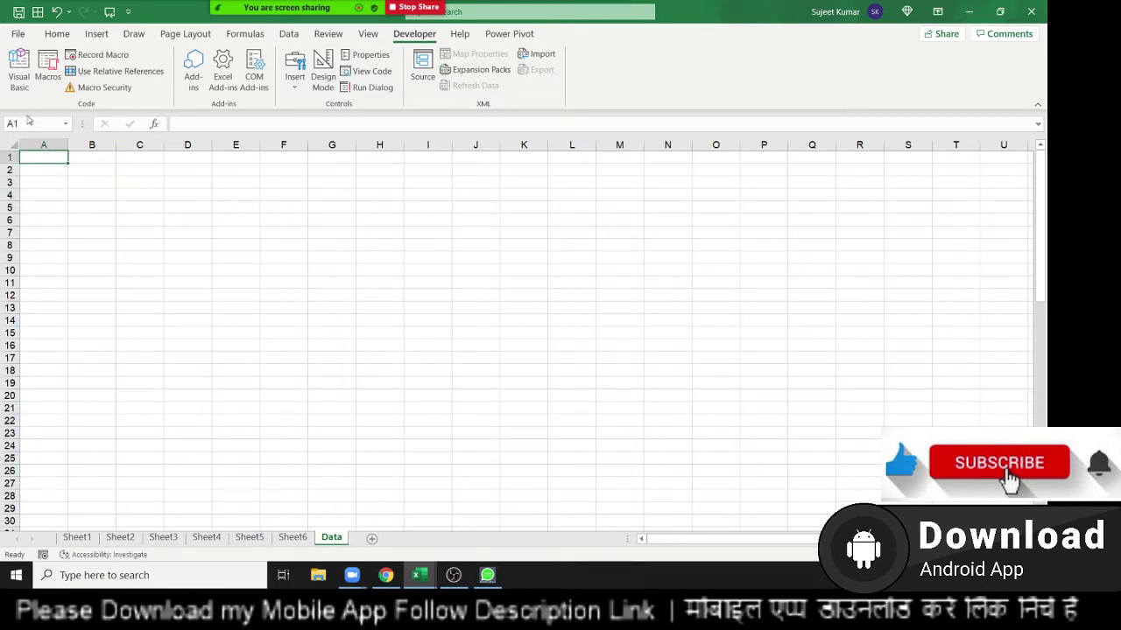
Open the VBA editor and show Book3's Module1 with the existing rr macro code.
click(17, 80)
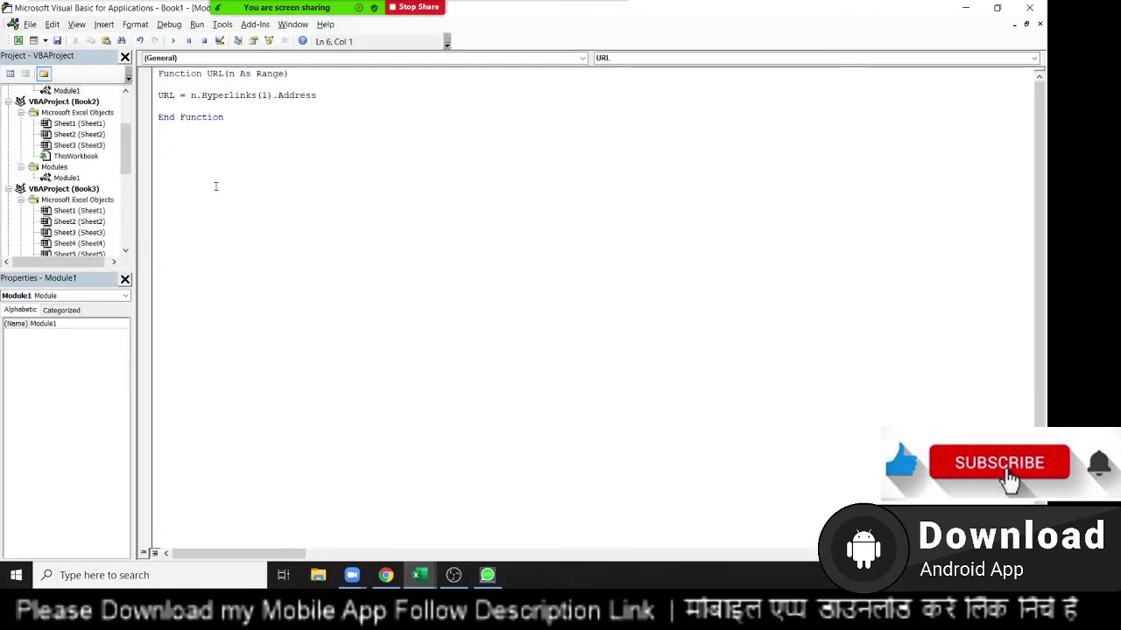
key(alt+F11)
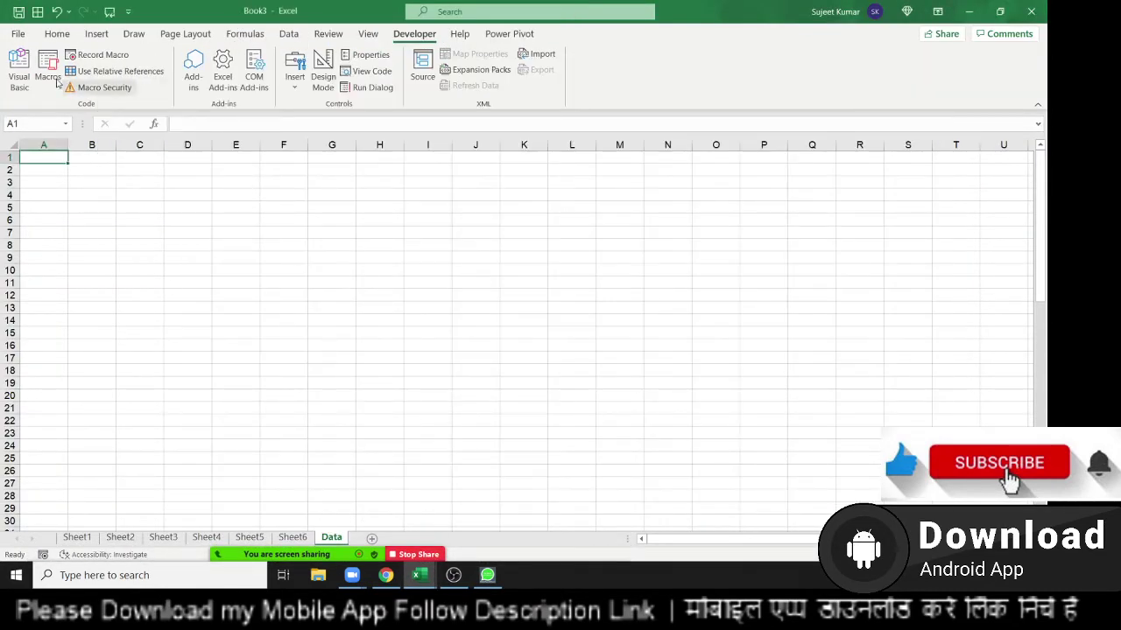
click(20, 72)
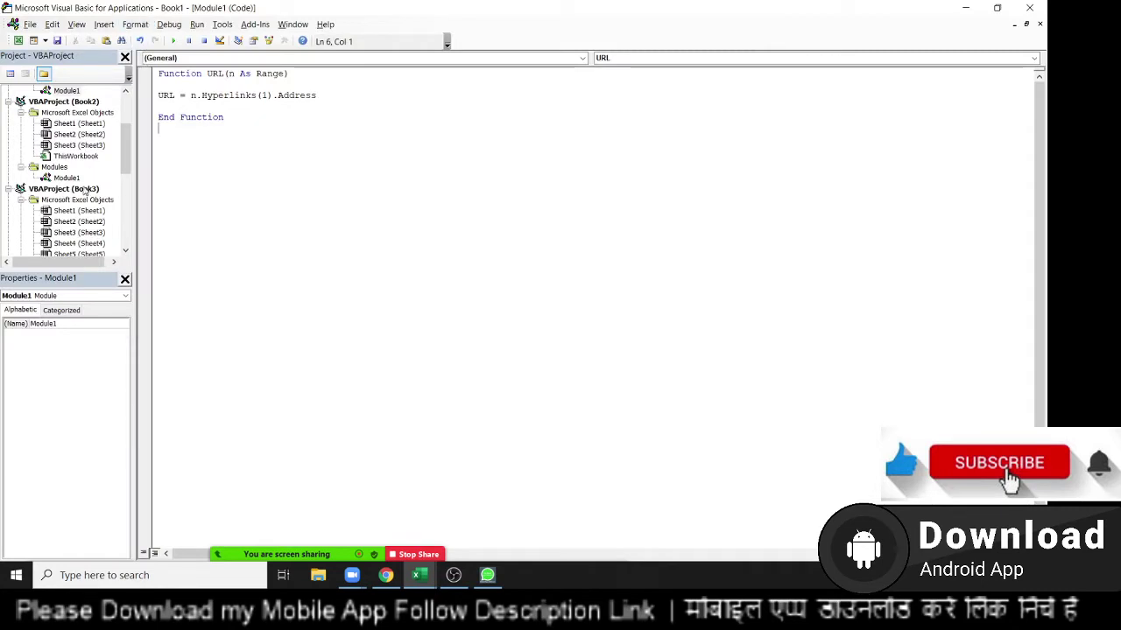
click(79, 200)
scroll(79, 199, down, 1)
scroll(78, 199, down, 2)
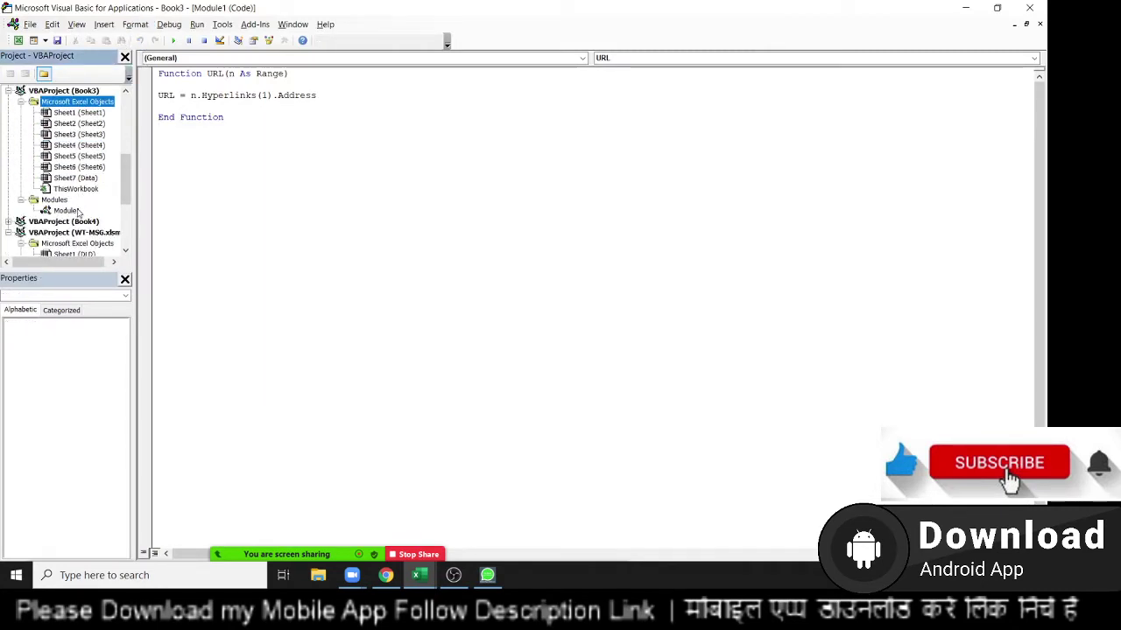
double_click(77, 210)
key(ctrl+a)
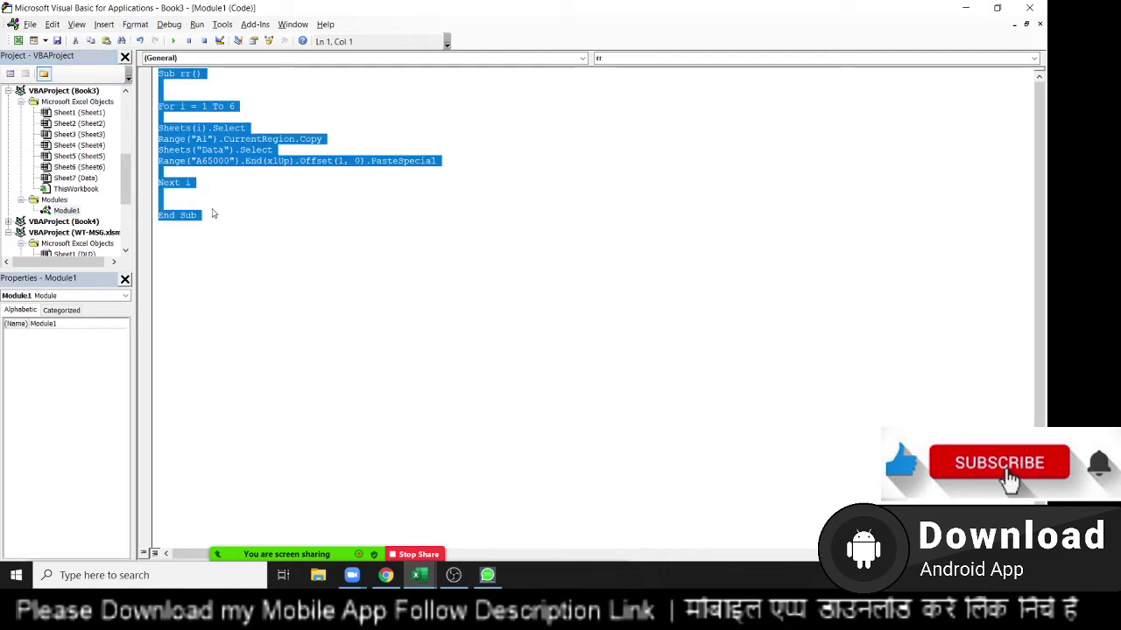
Delete all existing code in Module1 and declare a new empty Sub rr.
click(215, 223)
key(ctrl+a)
key(Delete)
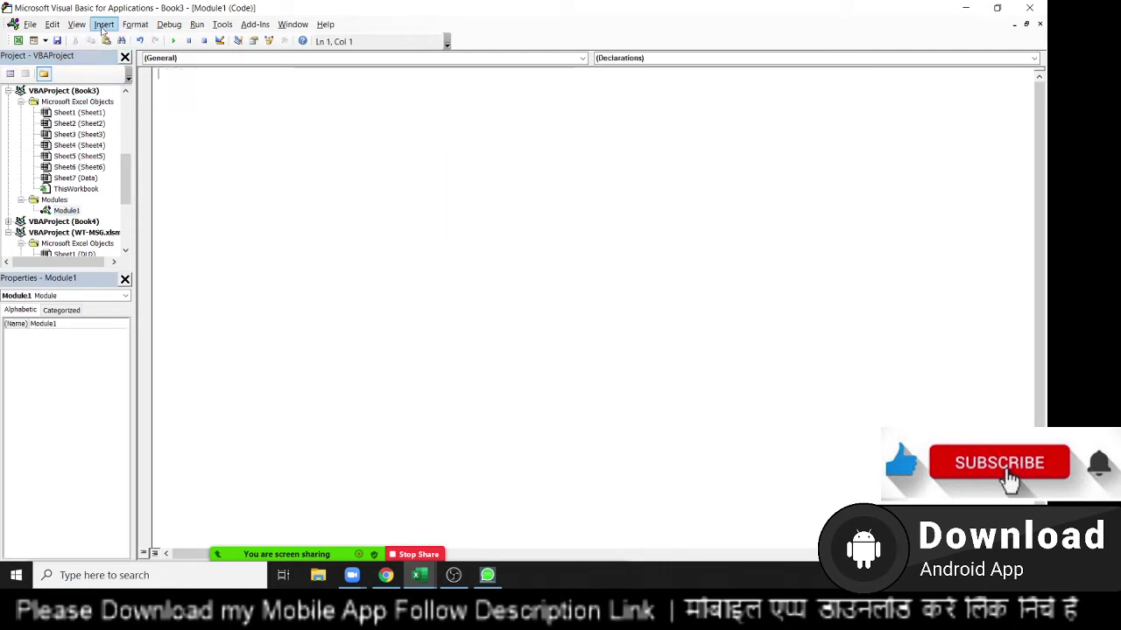
text(Sub )
text(rr)
key(Return)
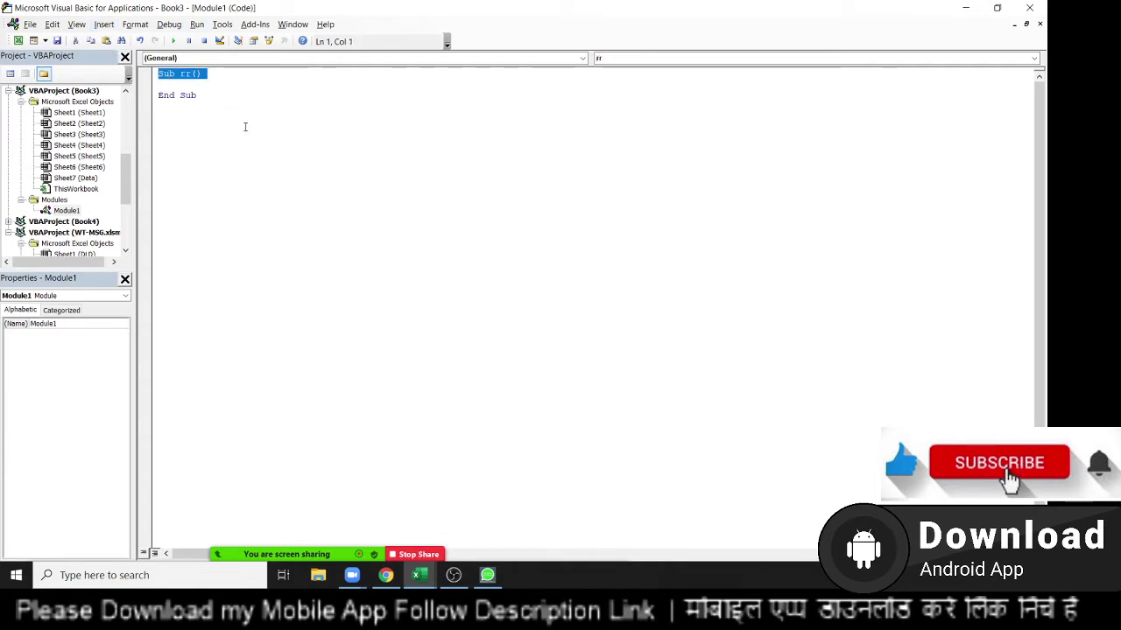
Look through the View menu and the open code windows list in the VBA editor.
key(ctrl+a)
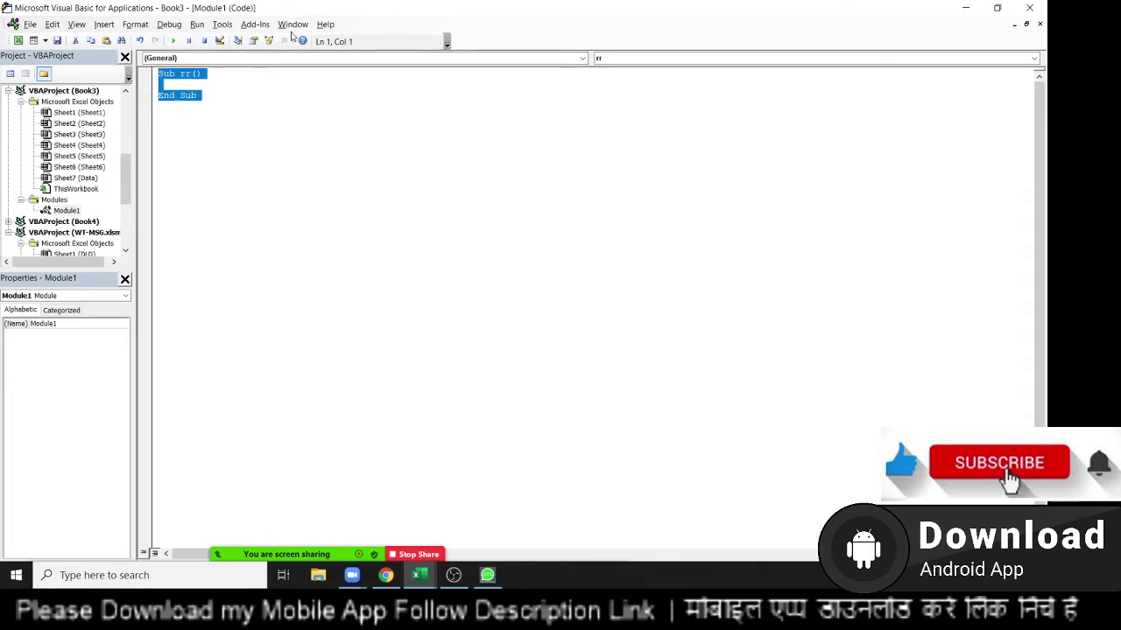
click(78, 25)
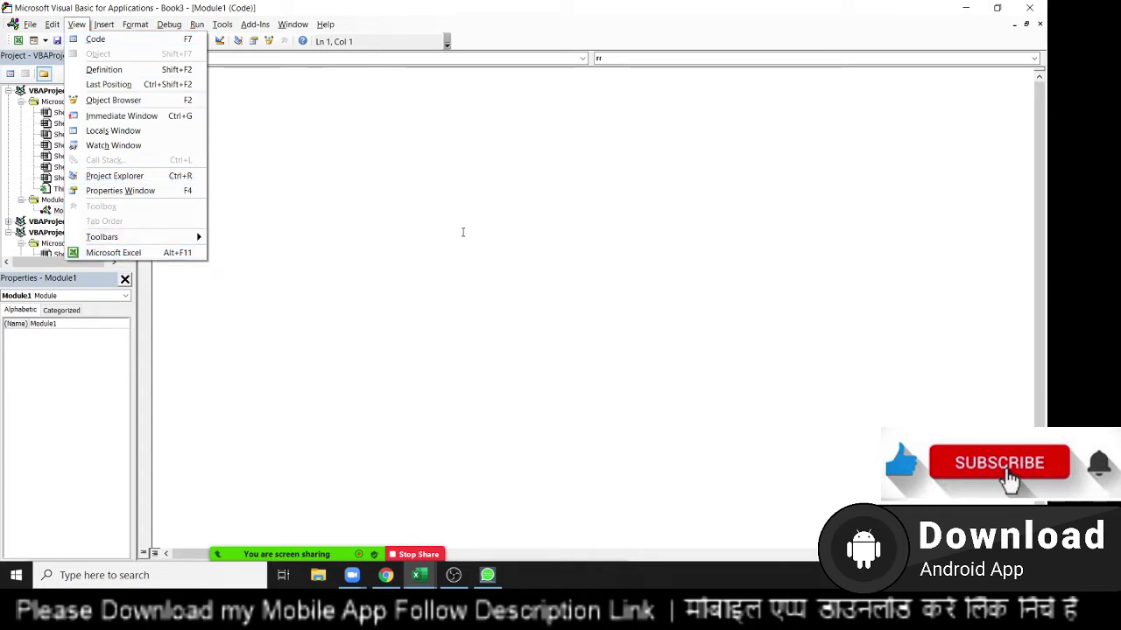
click(294, 25)
click(298, 25)
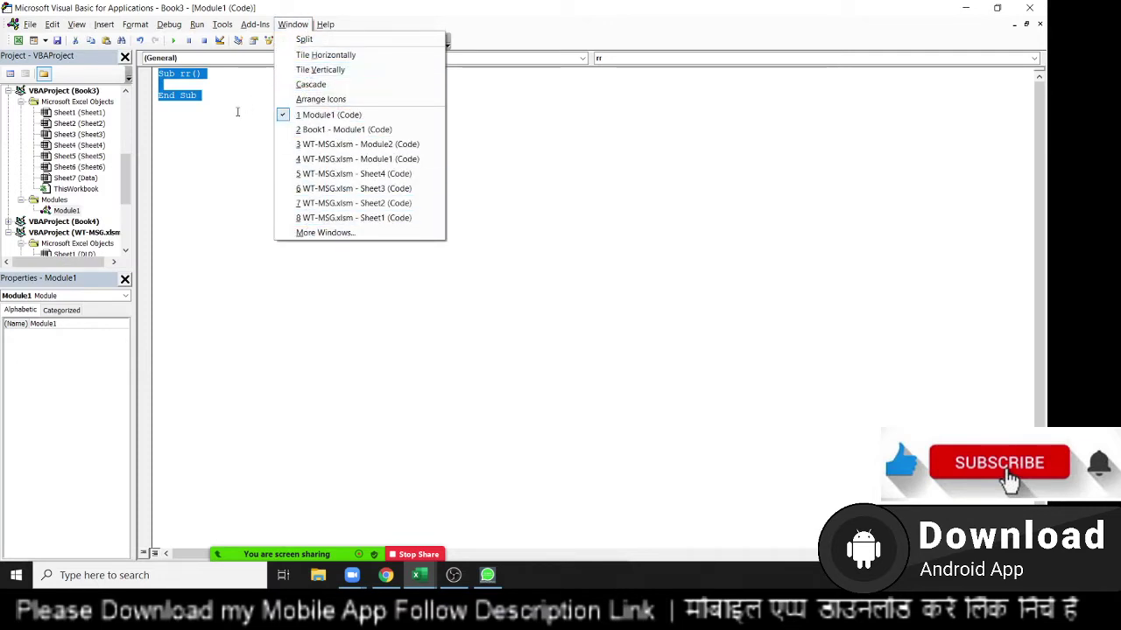
click(213, 85)
Add blank lines inside rr and start typing the For i = 1 loop header.
key(Return)
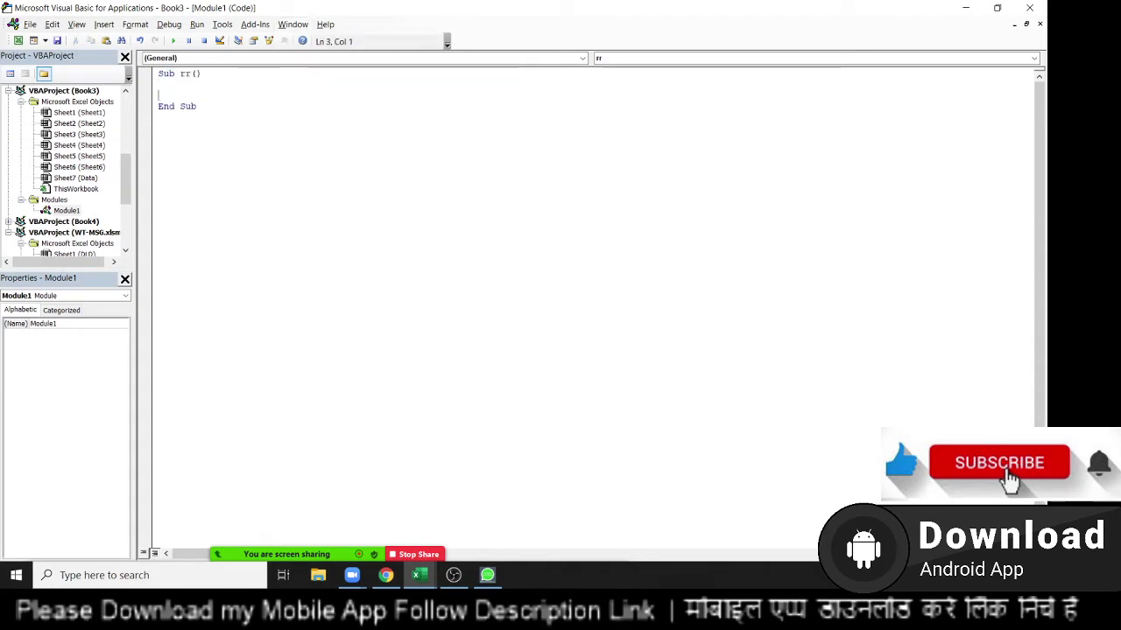
key(Return)
key(Return)
key(Return)
key(Return)
text(for 1 t)
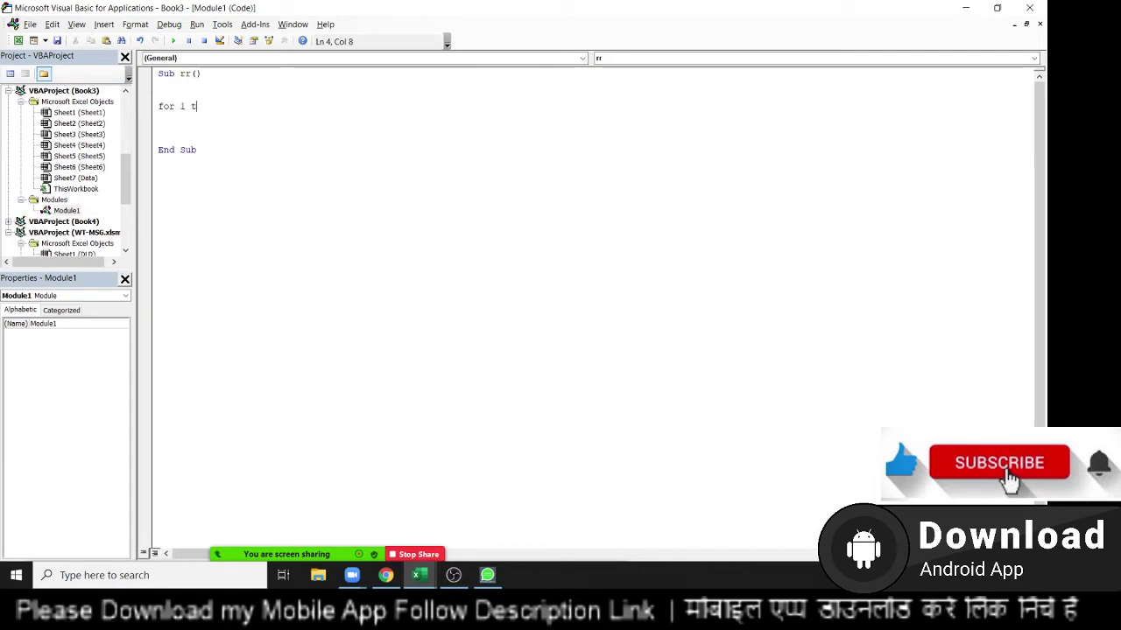
text(o)
key(BackSpace)
key(BackSpace)
key(BackSpace)
key(BackSpace)
key(BackSpace)
text(i)
text(1o)
key(alt+F11)
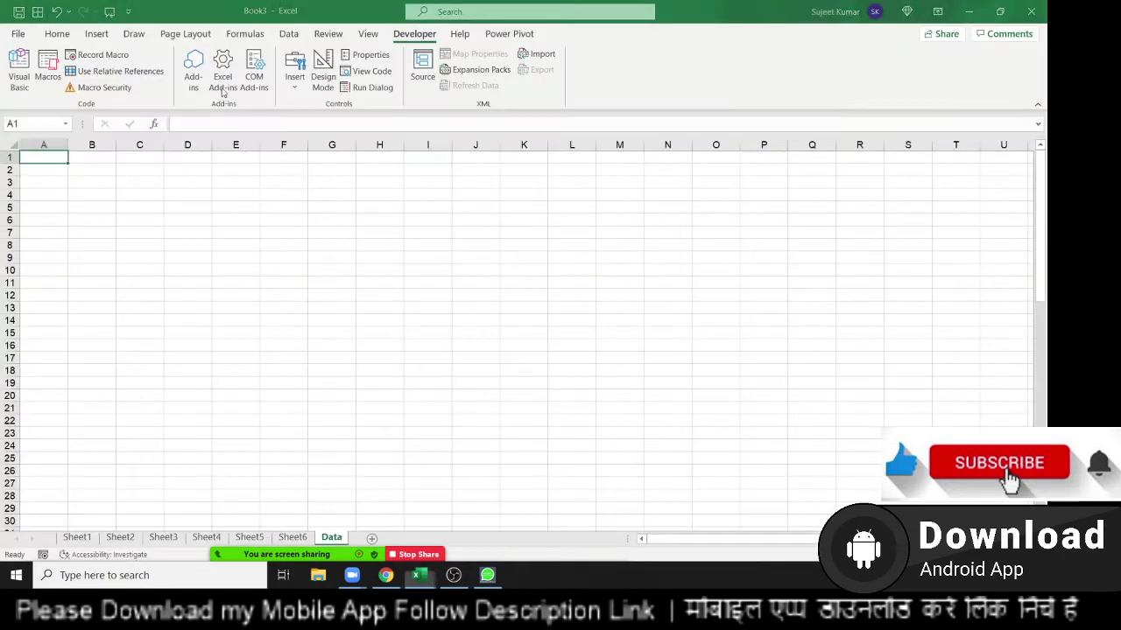
key(alt+F11)
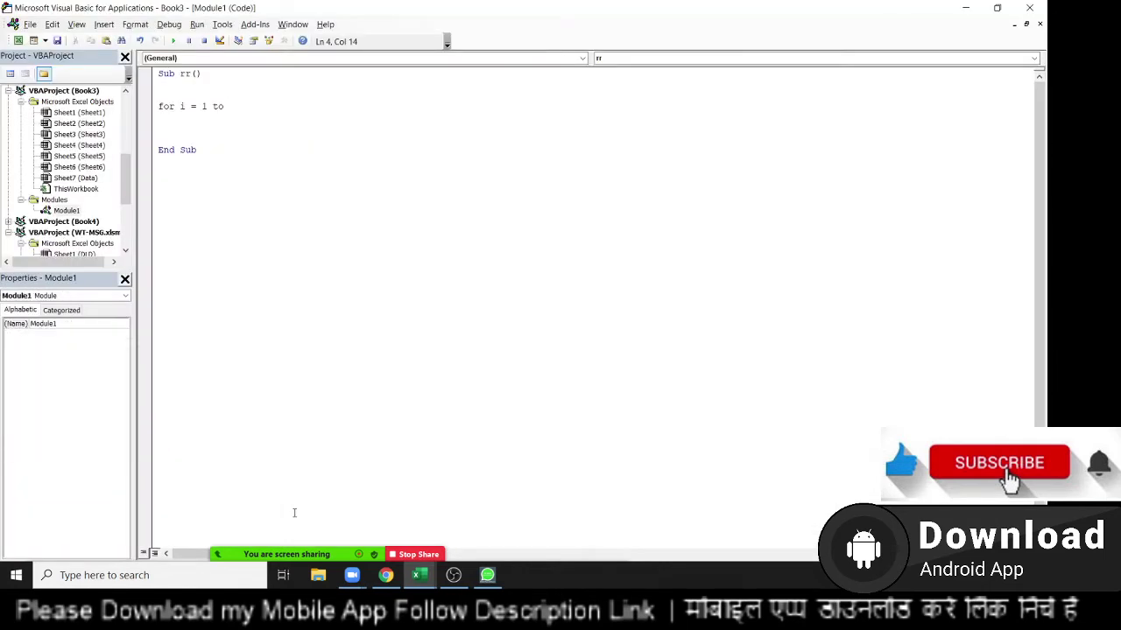
Finish the loop as For i = 1 To 6 … Next i with an empty body line.
text(6)
key(Return)
key(Return)
key(Return)
text(ne)
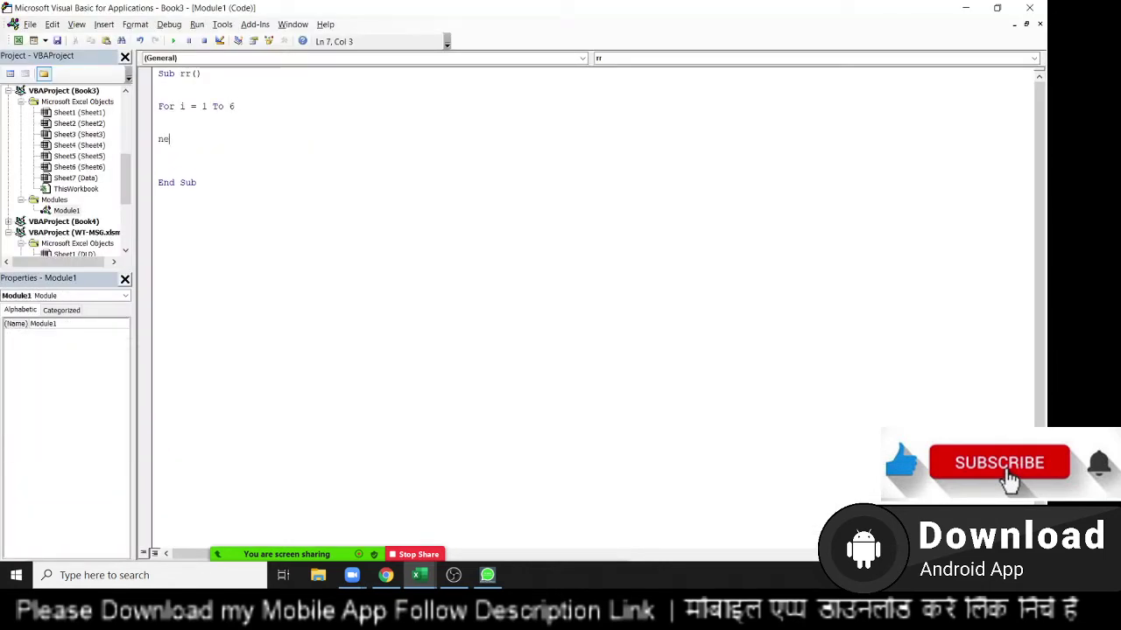
text(xt i)
key(Up)
key(Return)
key(Return)
key(Return)
key(Up)
key(Up)
key(Up)
key(alt+F11)
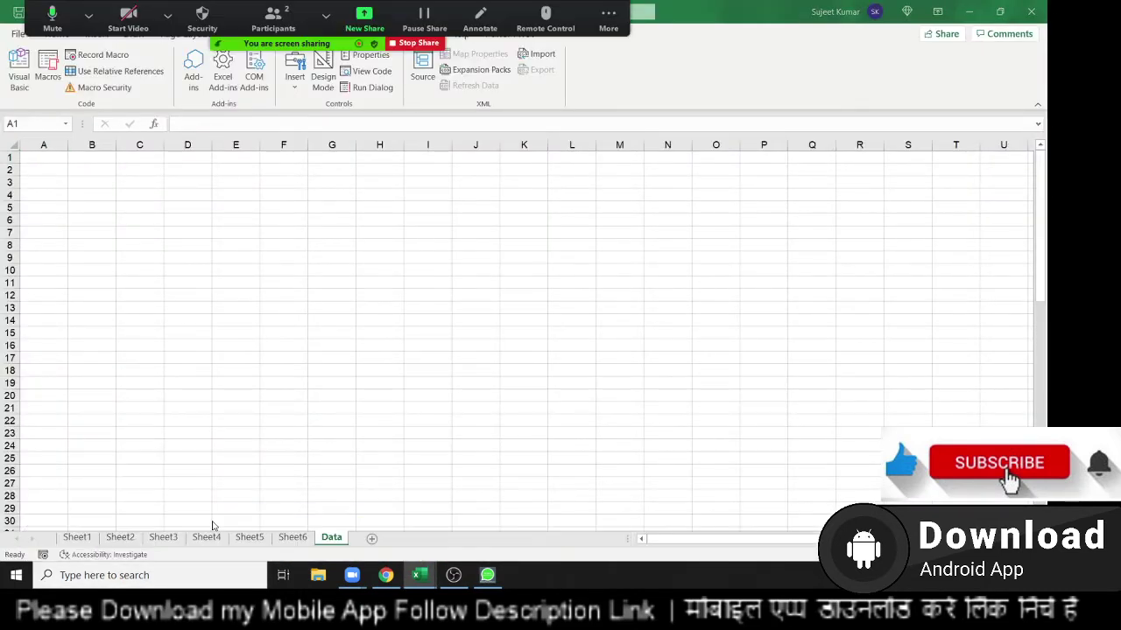
click(87, 537)
key(alt+Tab)
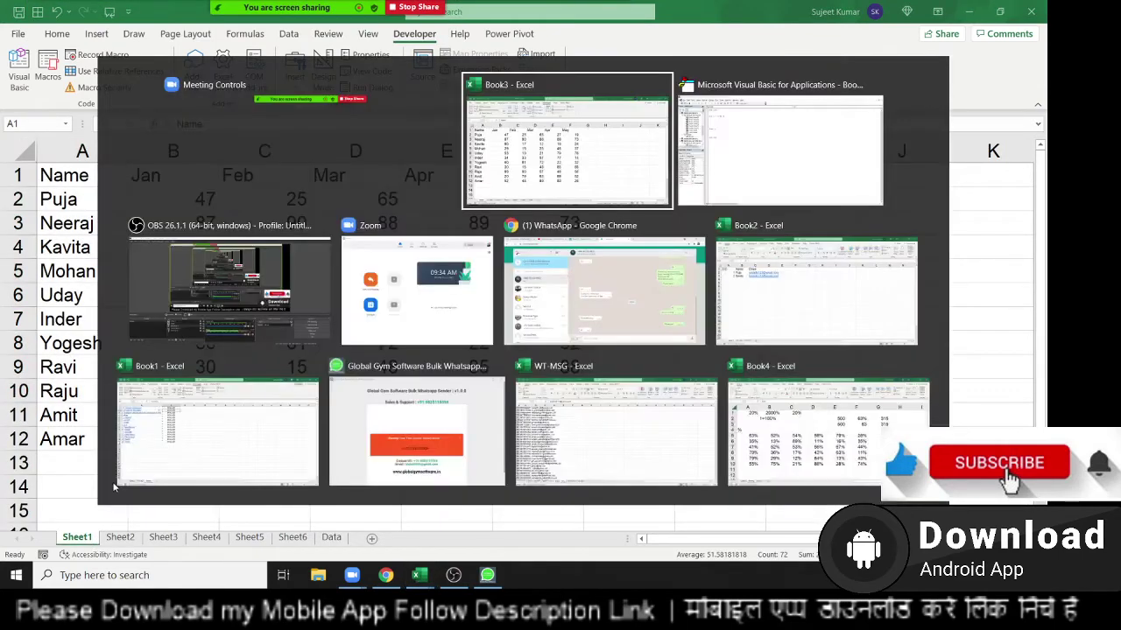
text(she)
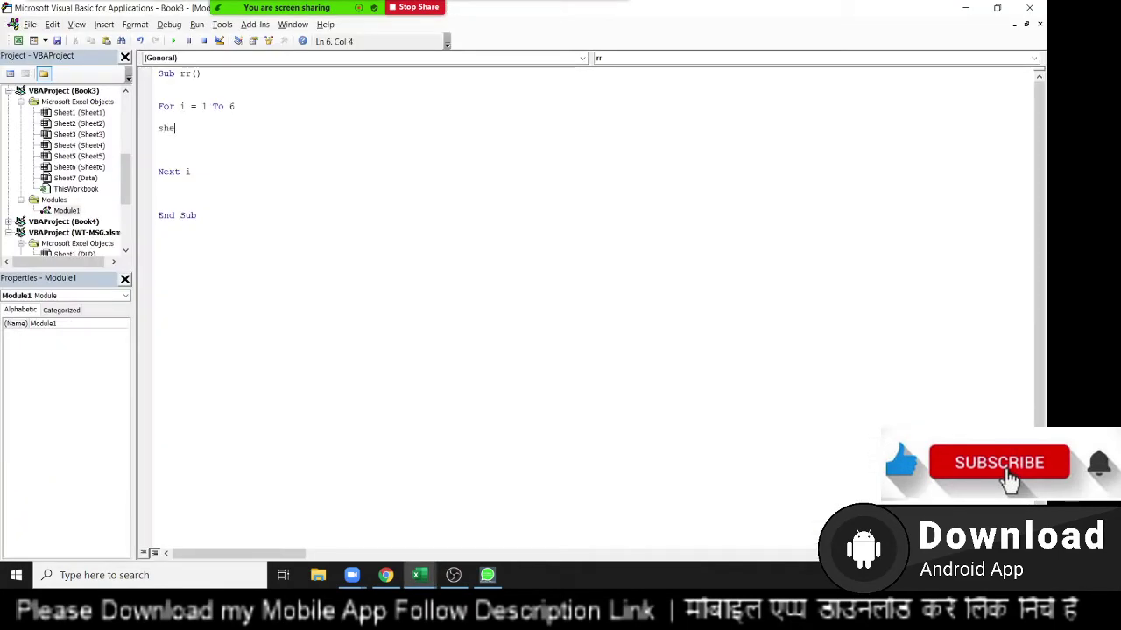
text(ets()
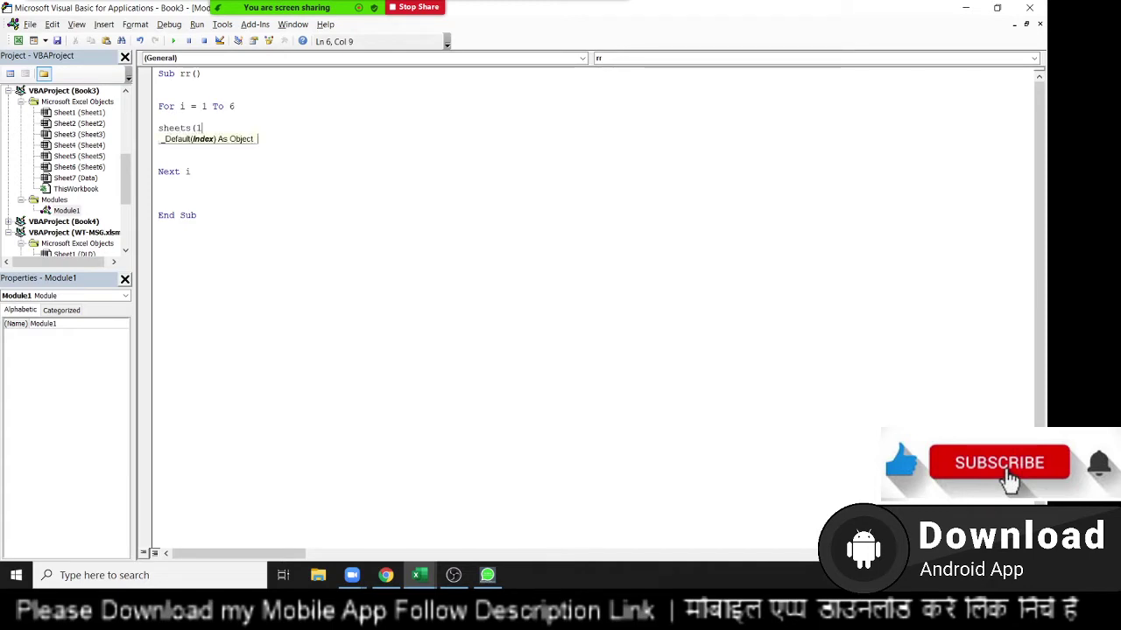
text(1).s)
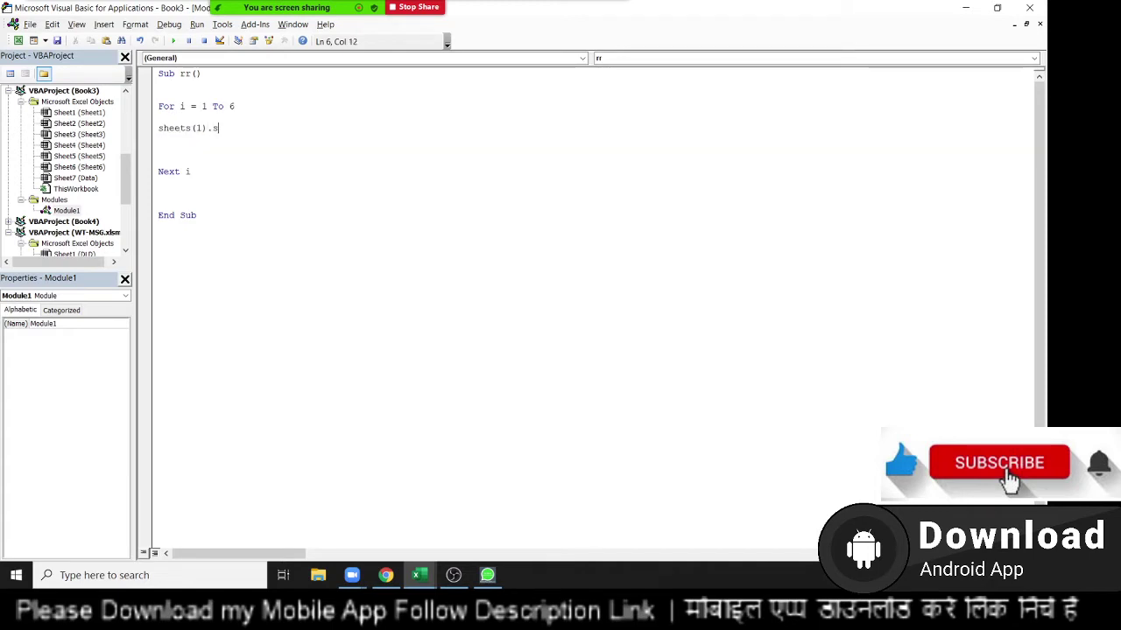
text(elec)
text(t)
key(Return)
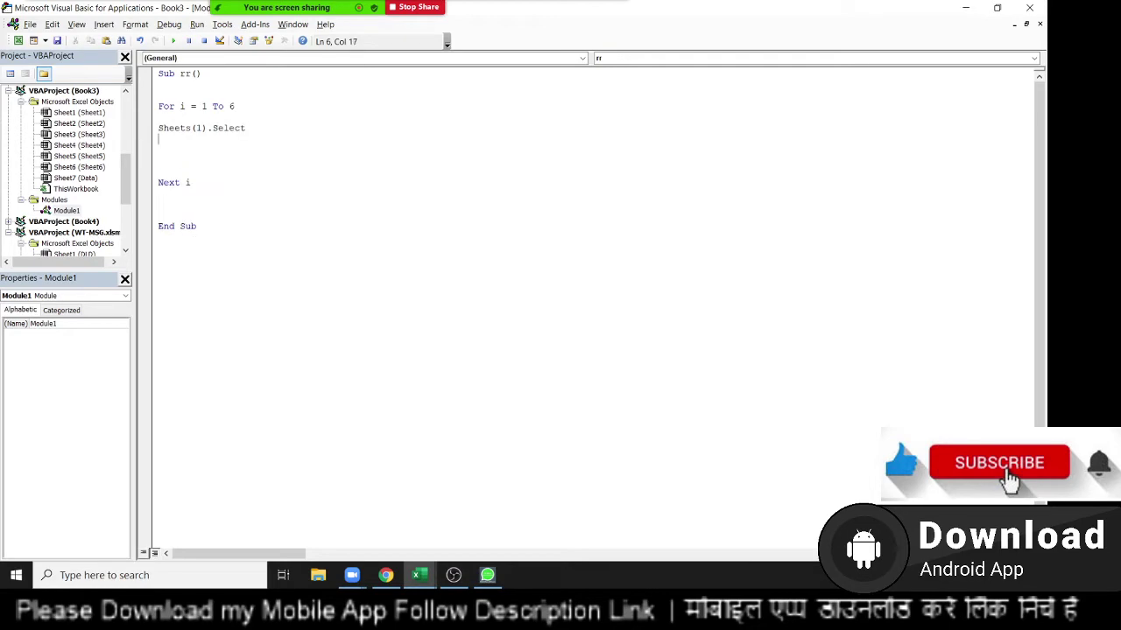
key(alt+Tab)
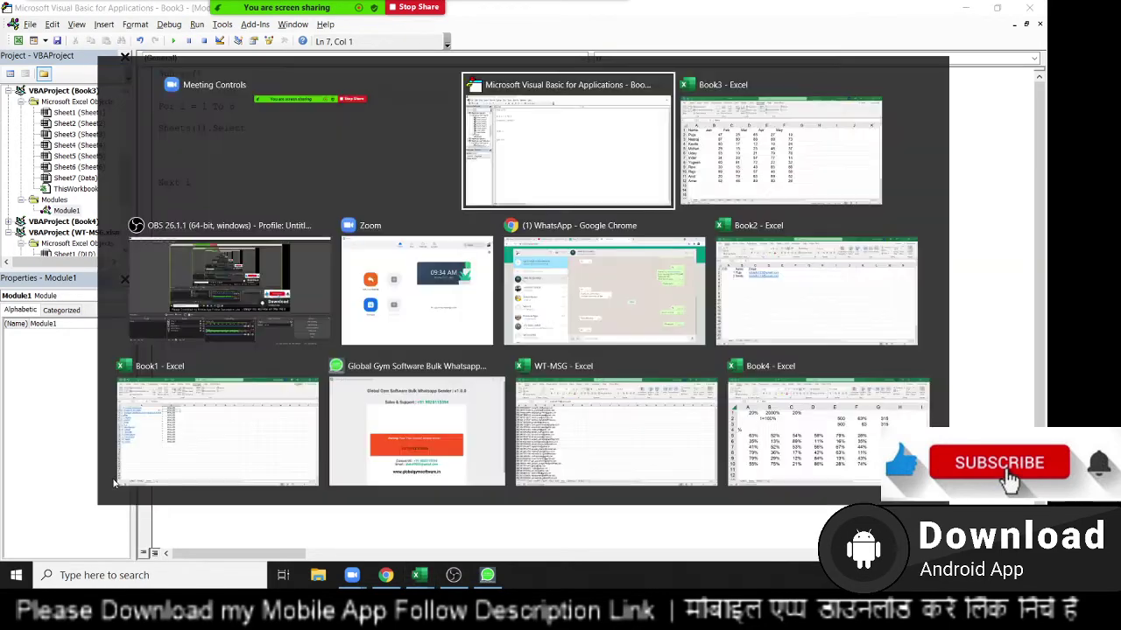
key(alt+Tab)
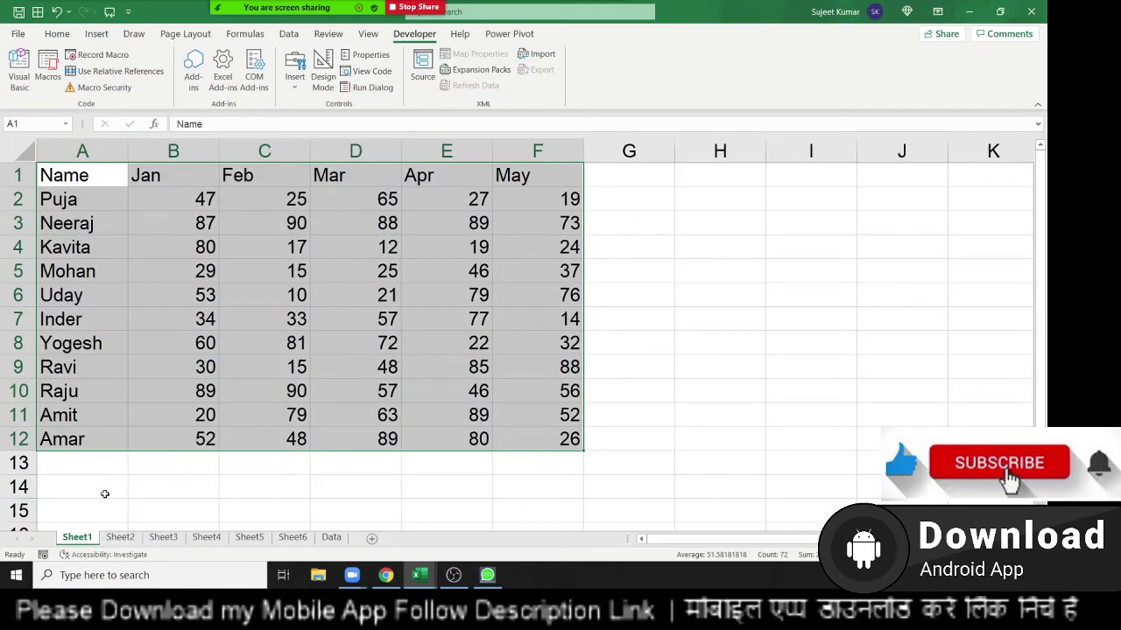
key(alt+Tab)
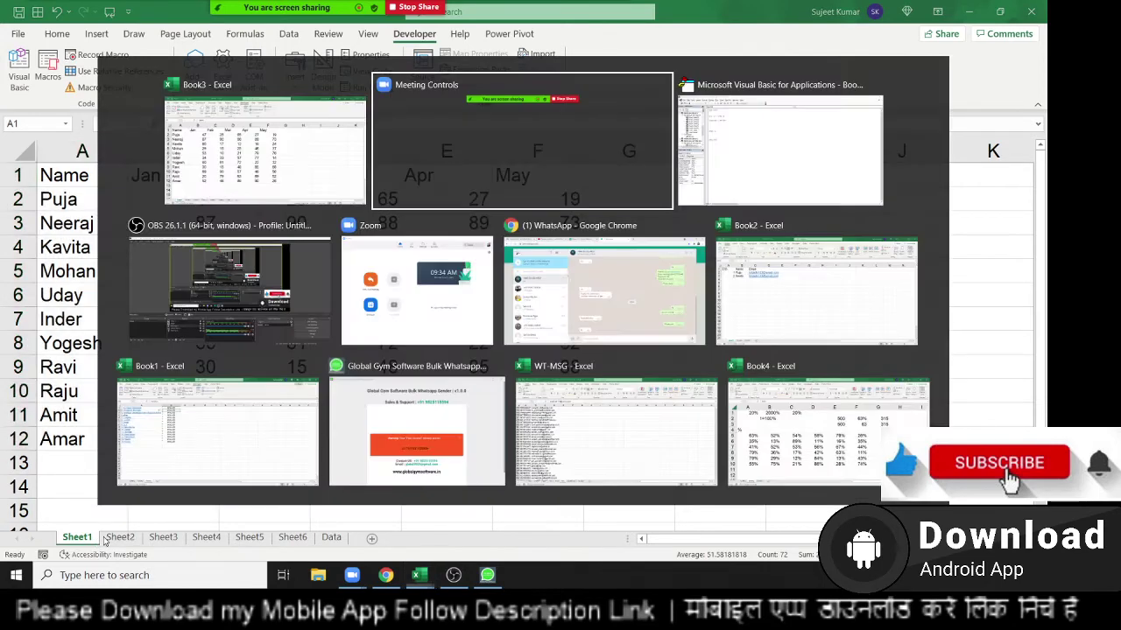
key(alt+Tab)
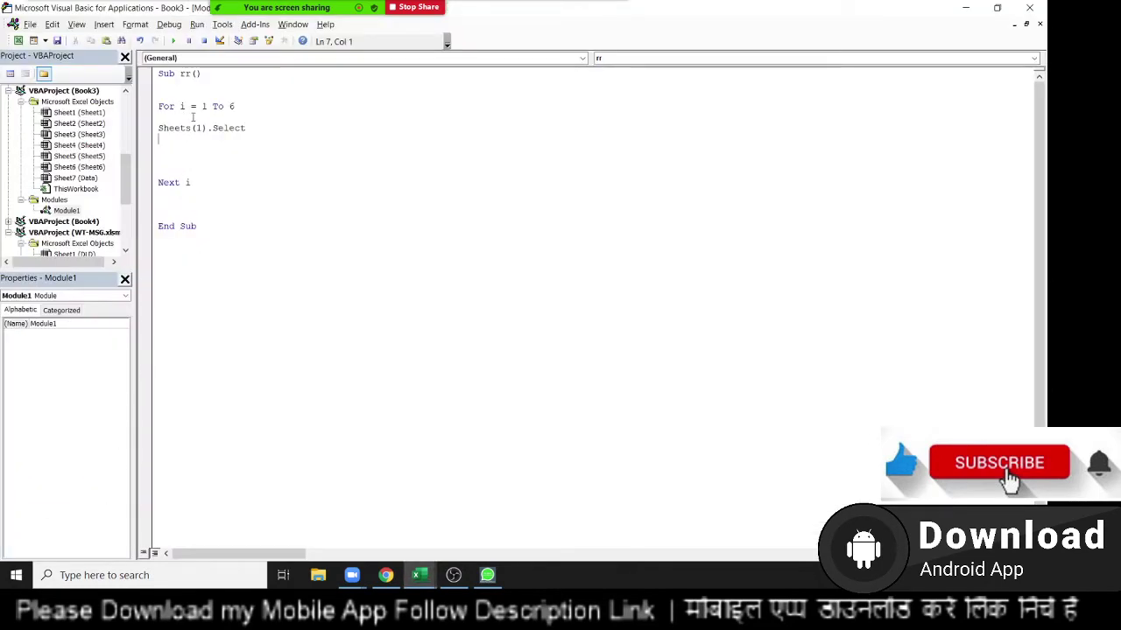
Add Range("A1").CurrentRegion.Copy below Sheets(1).Select in the loop.
click(188, 106)
text(("A1)
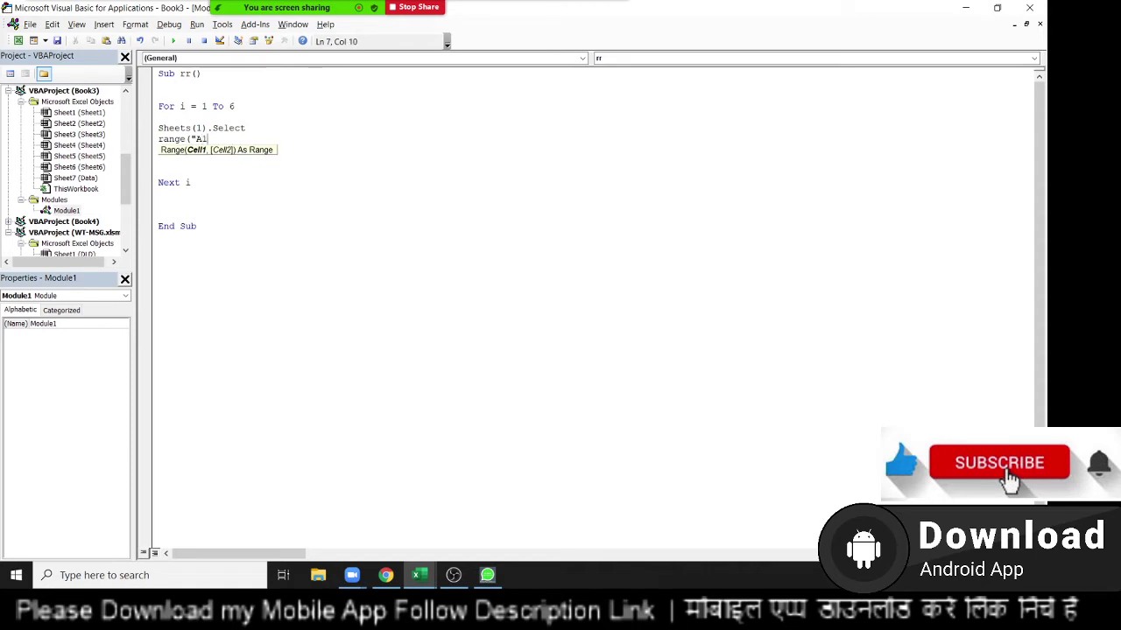
text(A)
text(")
text(.cu)
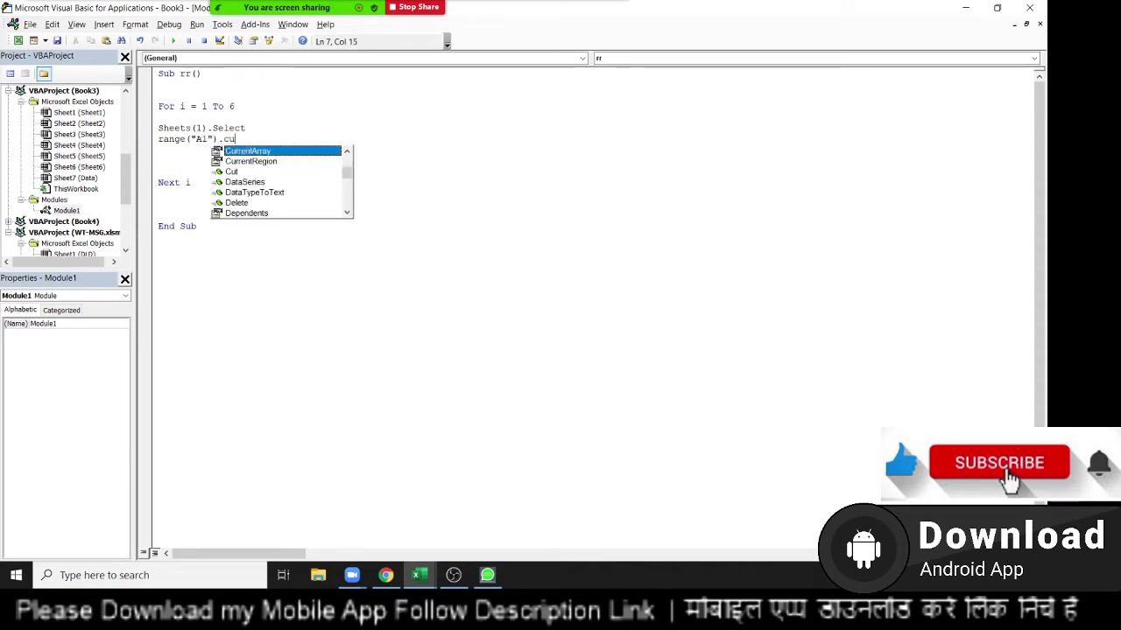
key(Down)
key(Tab)
text(.)
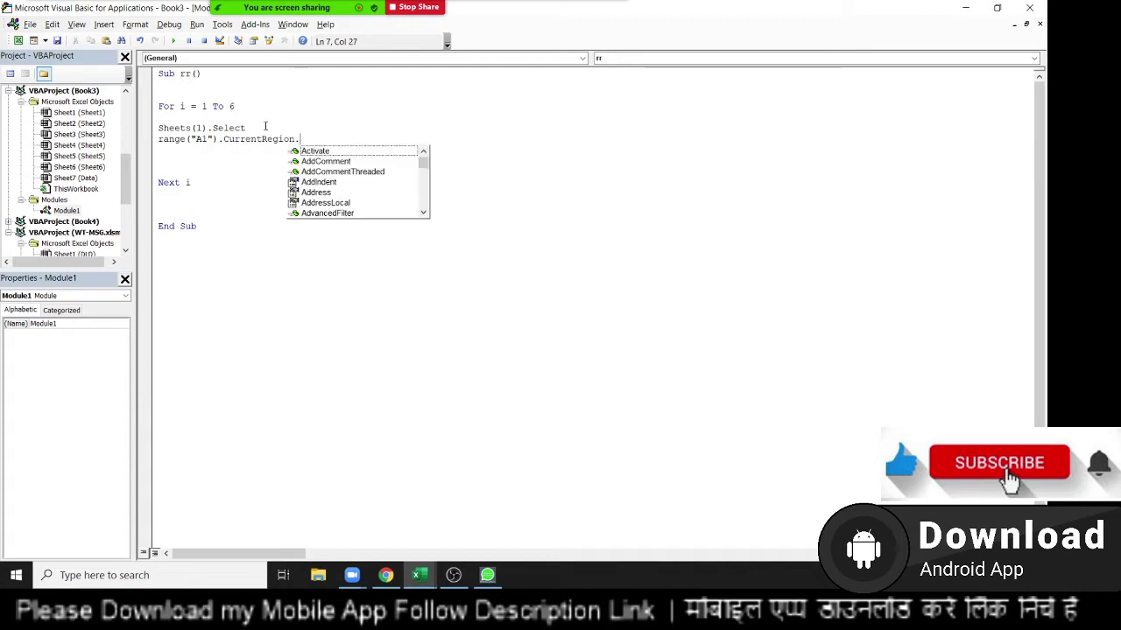
text(cop)
key(Tab)
key(Return)
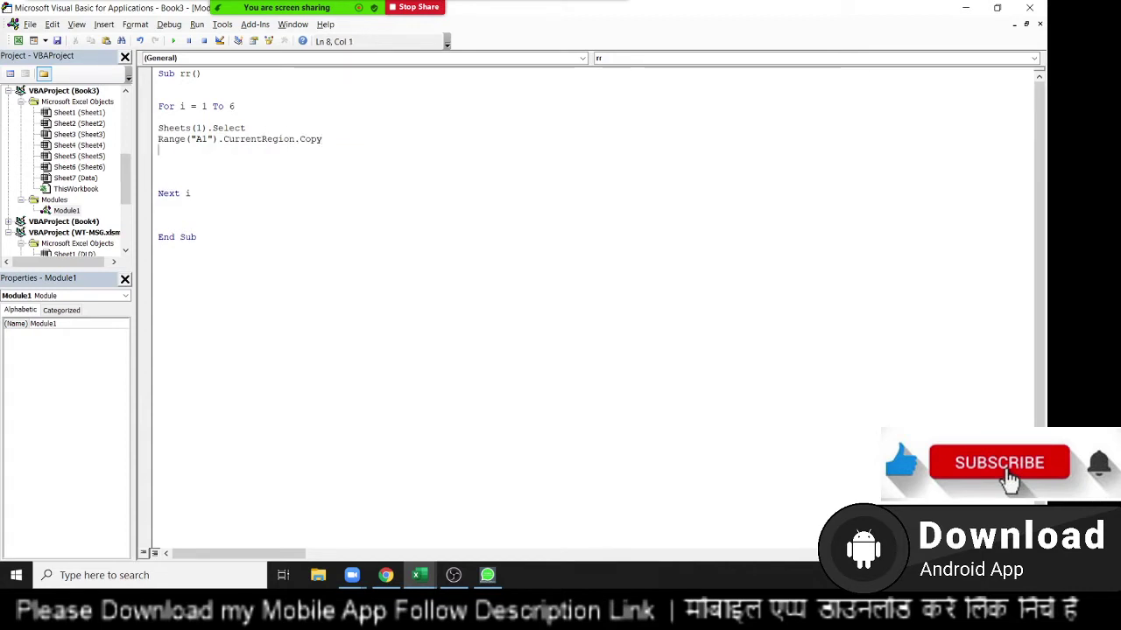
Check the Data sheet, then add a Sheets("Data").Select line.
key(alt+F11)
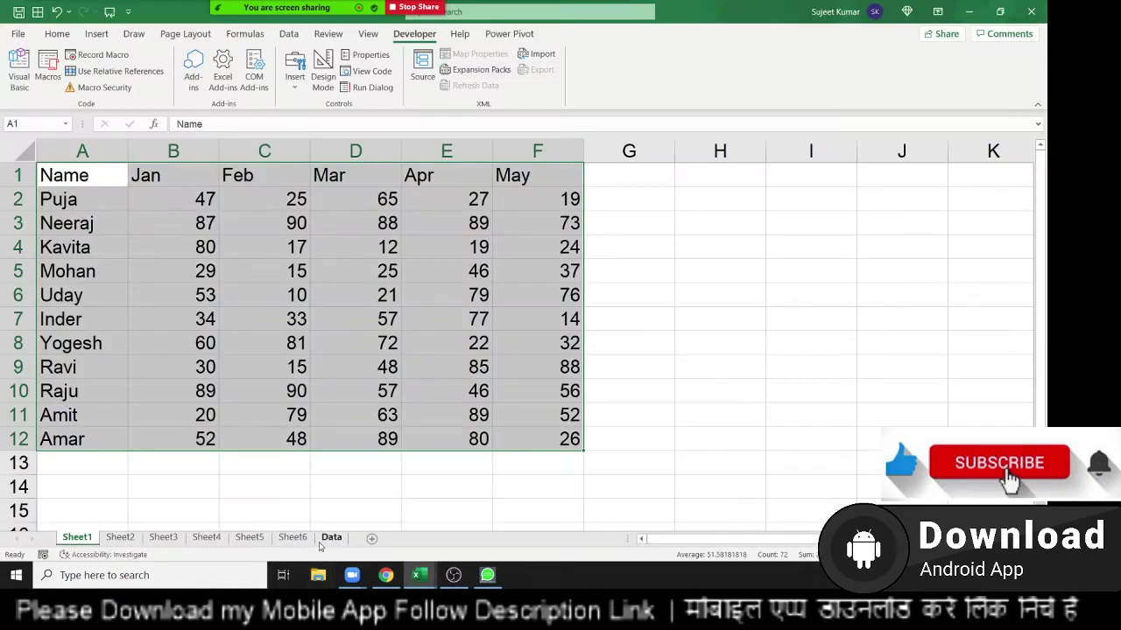
click(326, 539)
key(alt+F11)
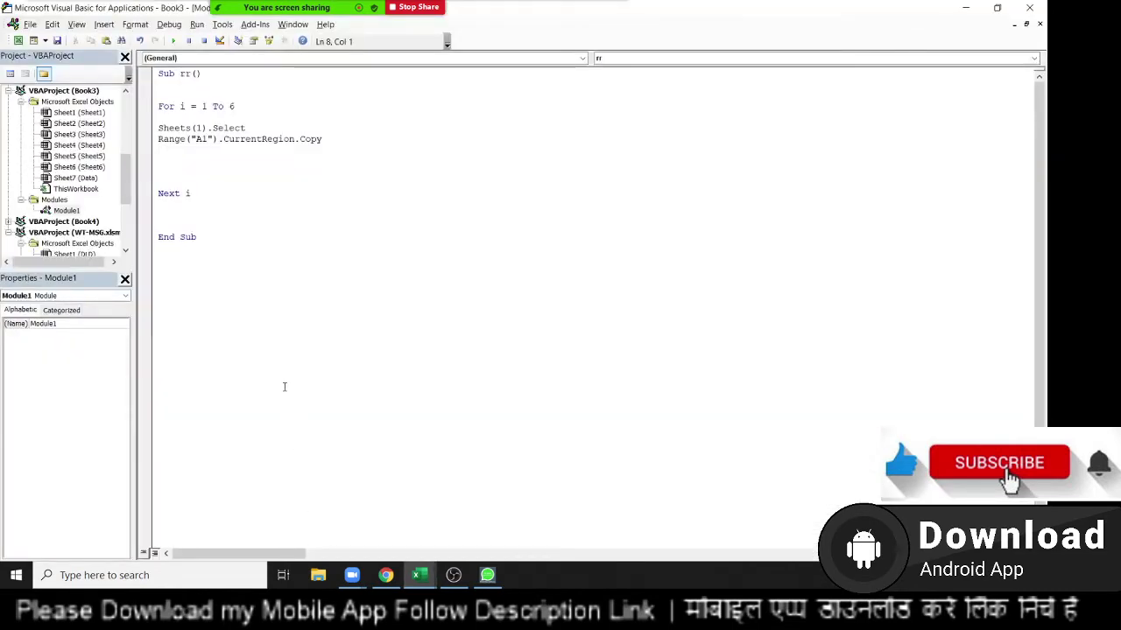
text(sheets)
text(()
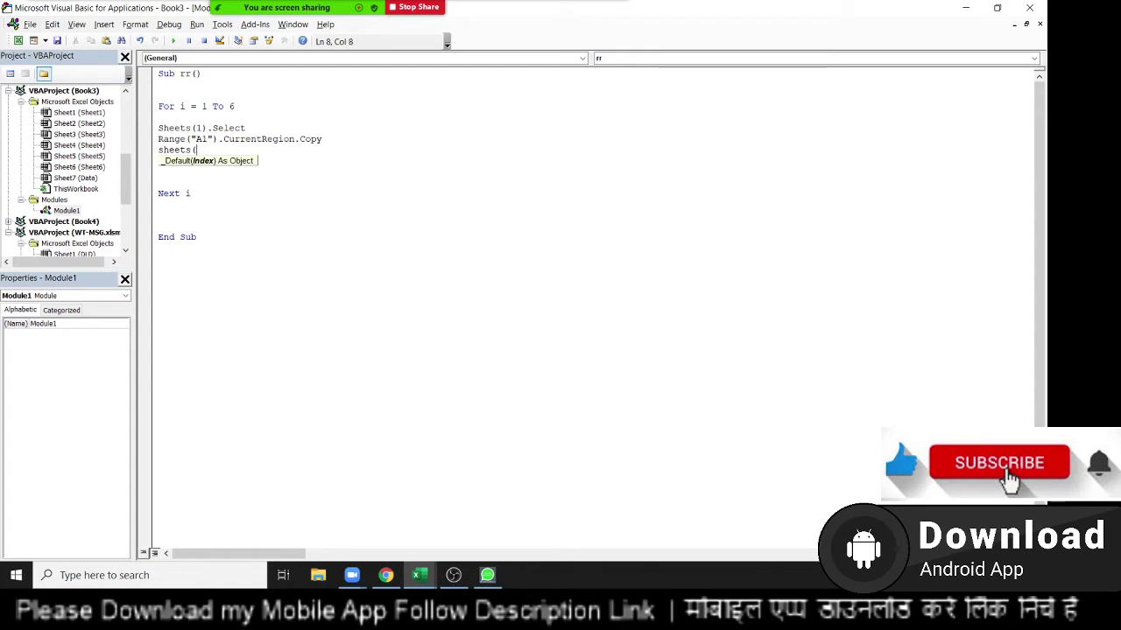
text("Data)
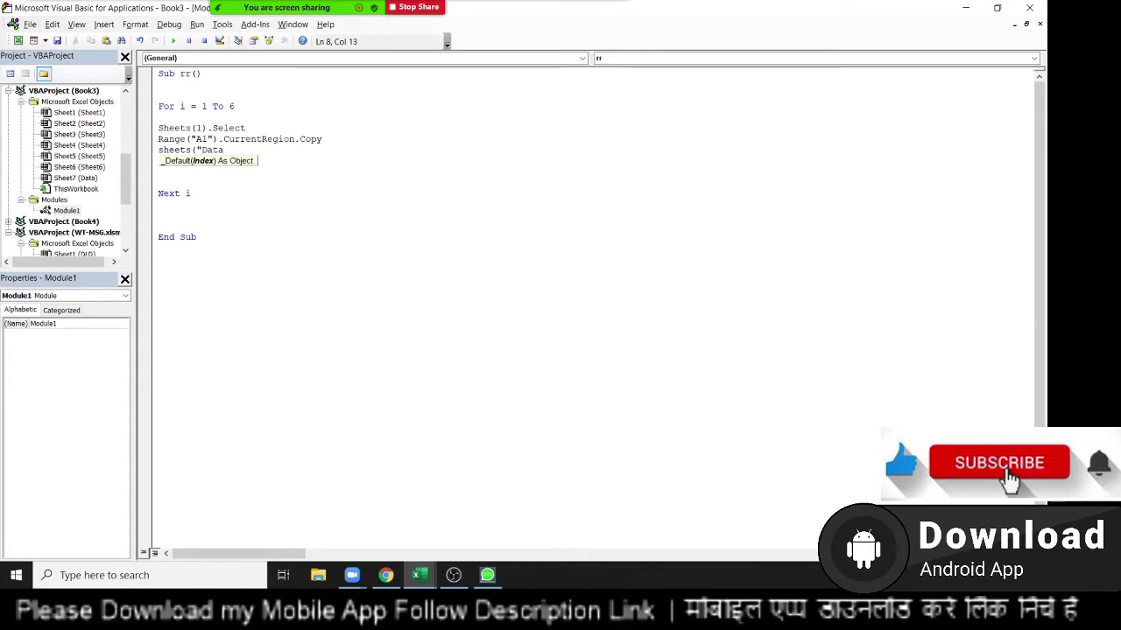
text(").sel)
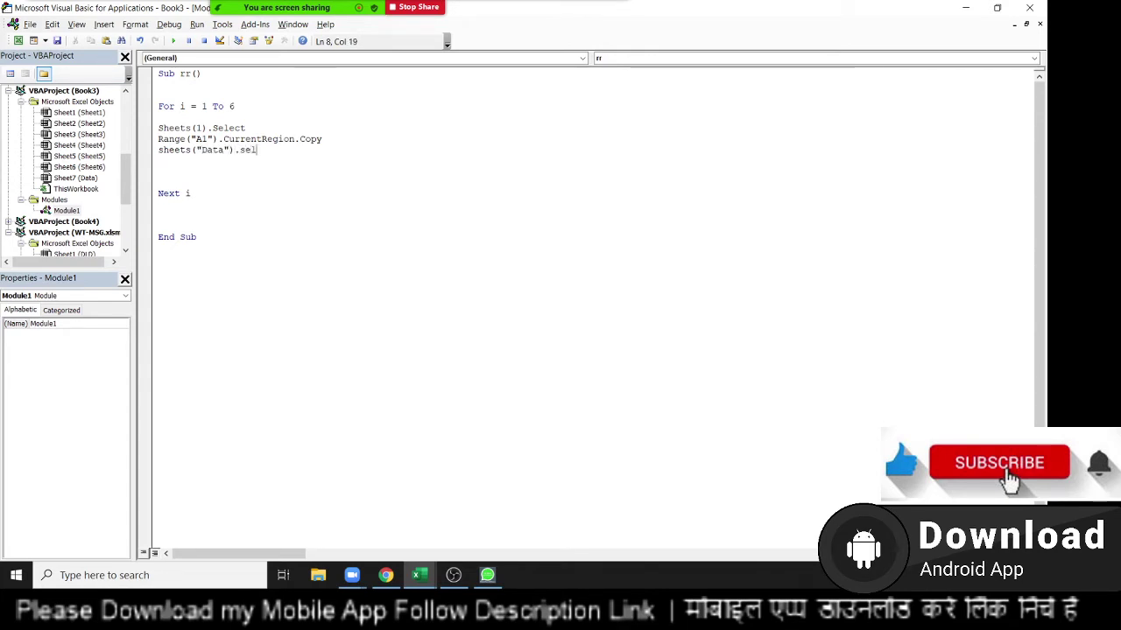
text(ect)
key(Return)
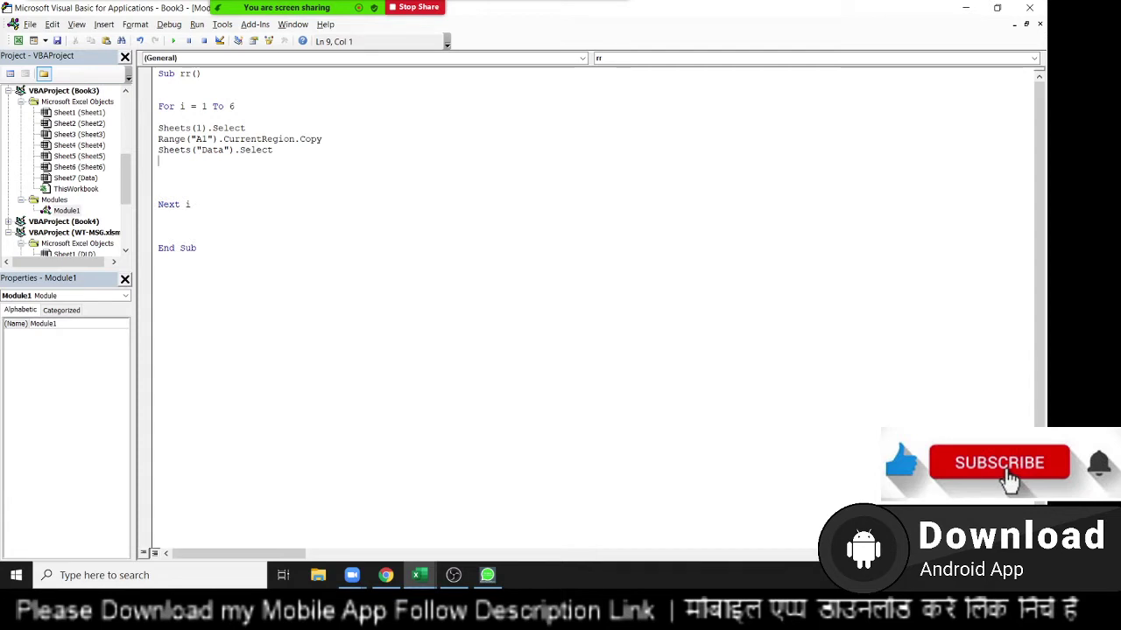
Add Range("A65000").End(xlUp).Offset(1,0).Select to pick the first empty row.
text(range(")
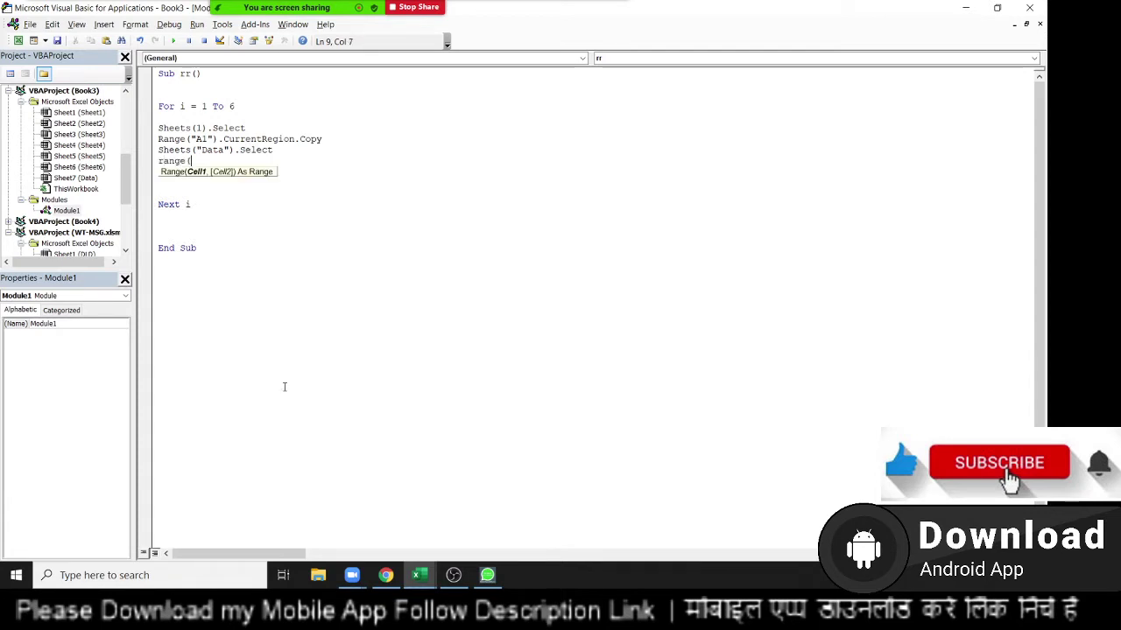
text(A65)
text(000"))
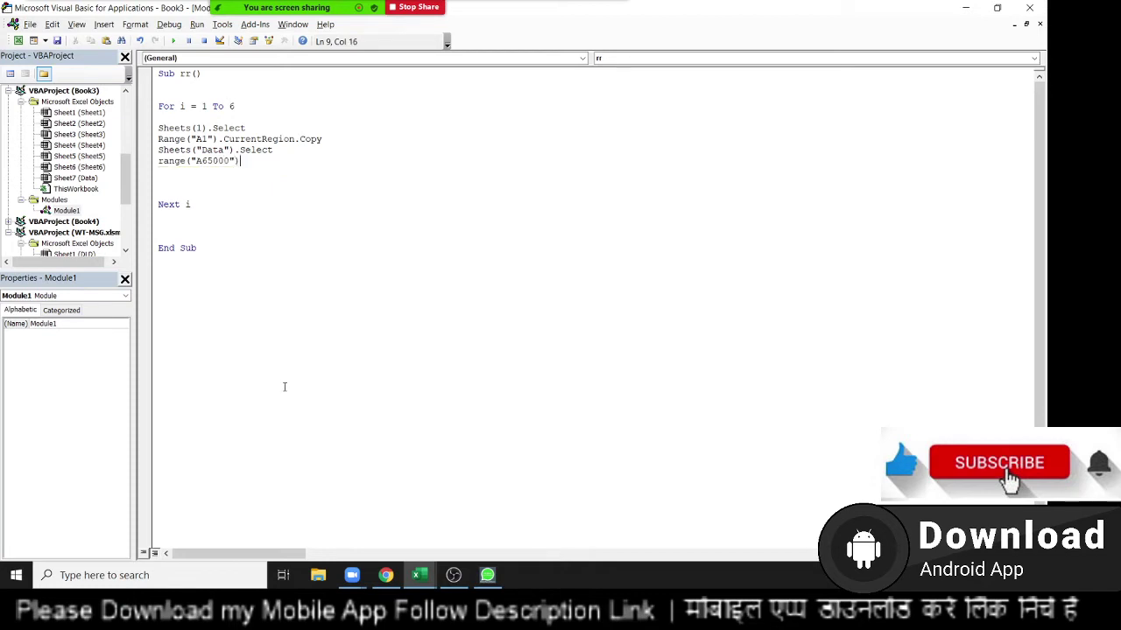
text(.En)
key(Tab)
text(()
key(Down)
key(Down)
key(Down)
key(Down)
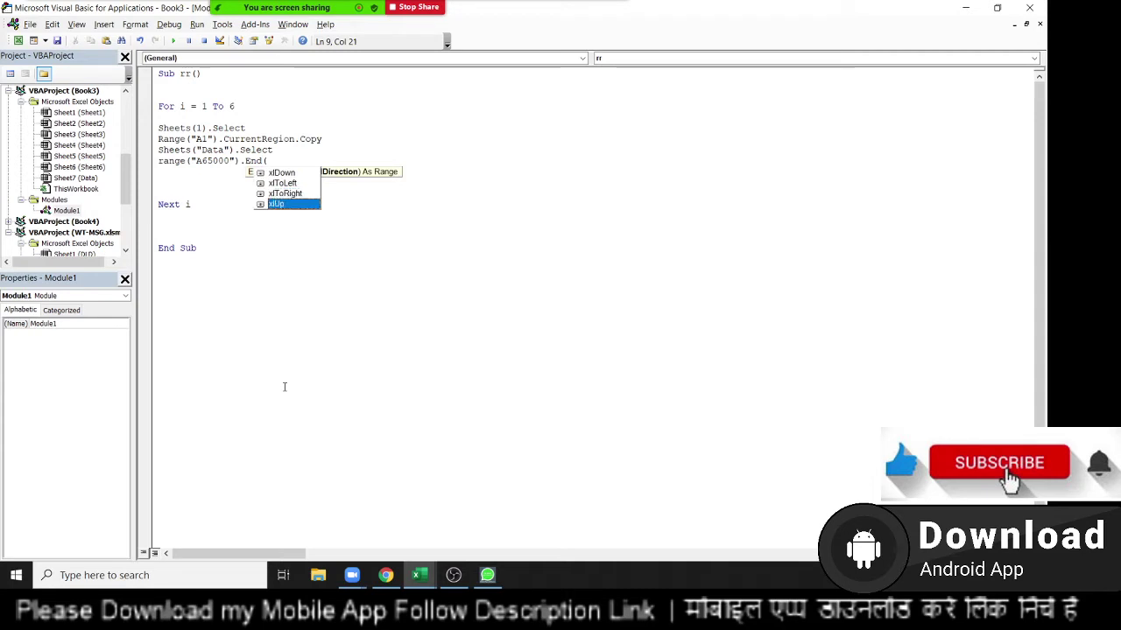
key(Tab)
text())
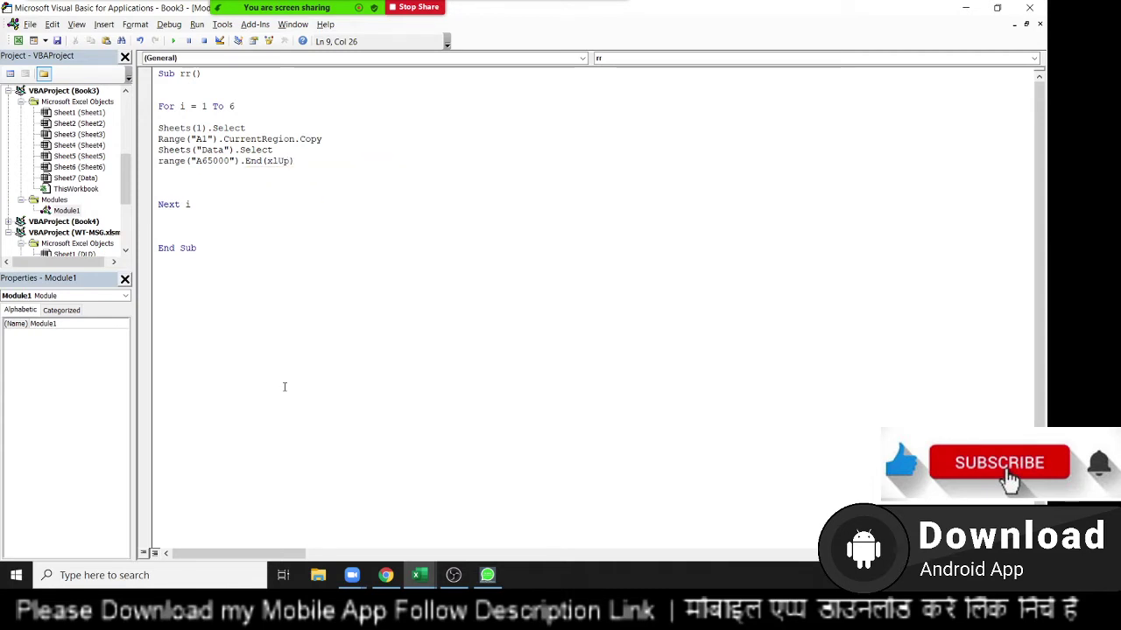
text(.Of)
key(Tab)
text(()
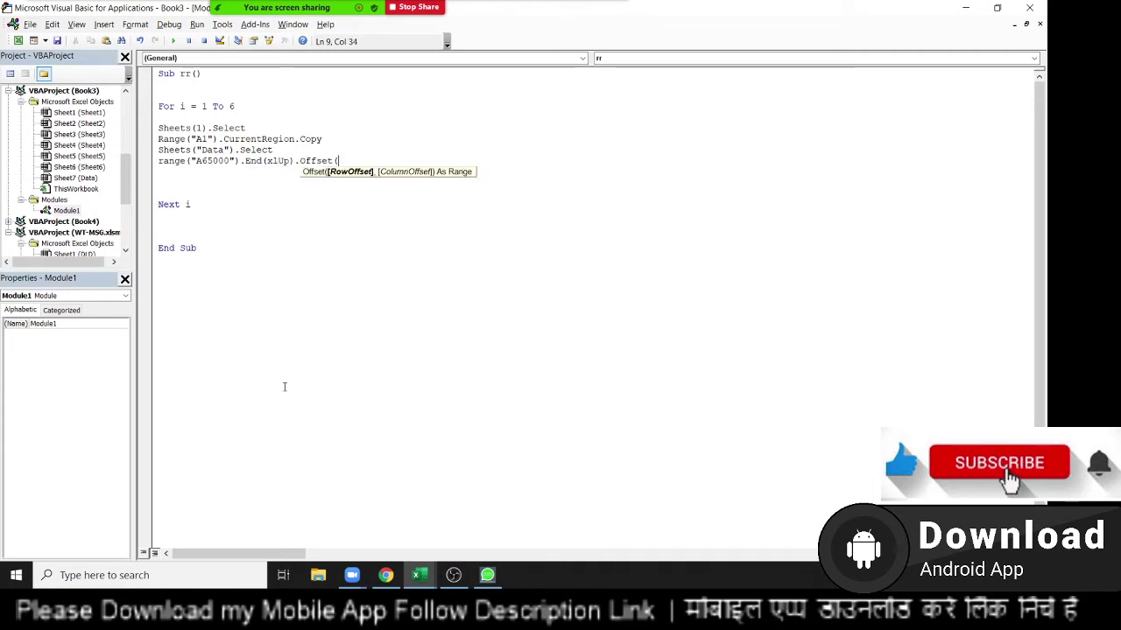
text(1,0)
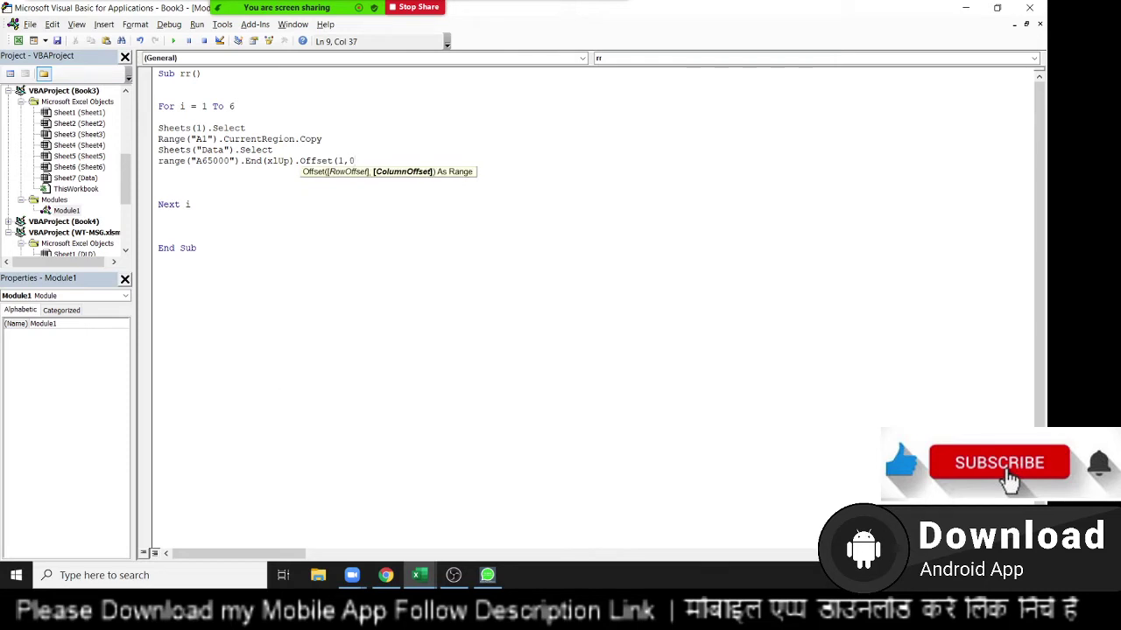
text().se)
key(Tab)
key(Return)
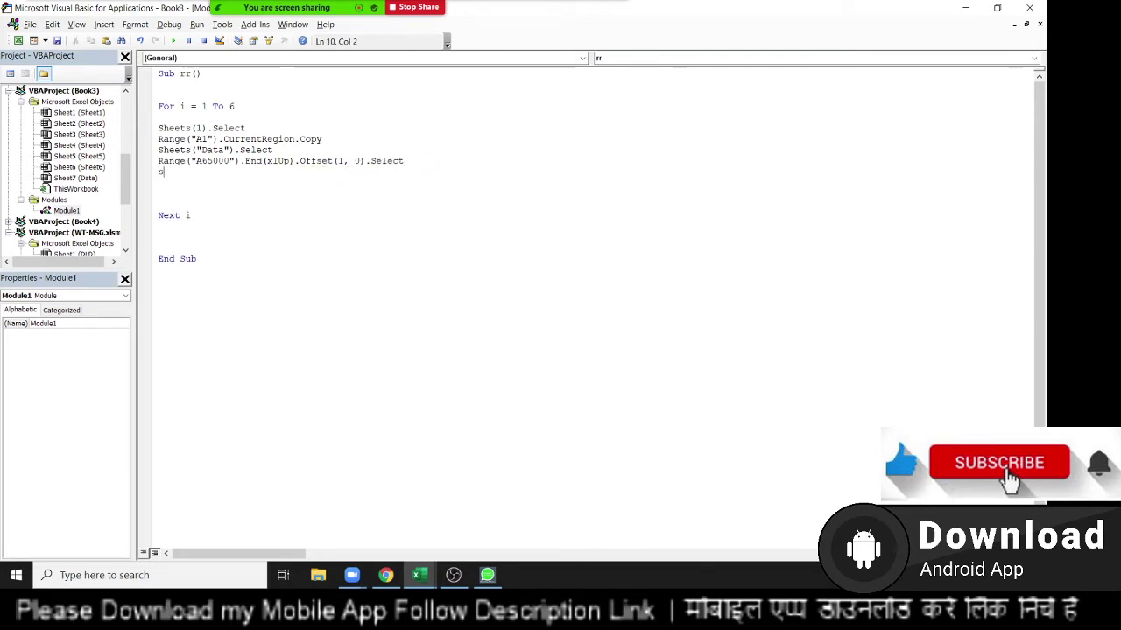
Add an ActiveSheet.Paste statement to paste the copied table.
text(he)
key(BackSpace)
key(BackSpace)
key(BackSpace)
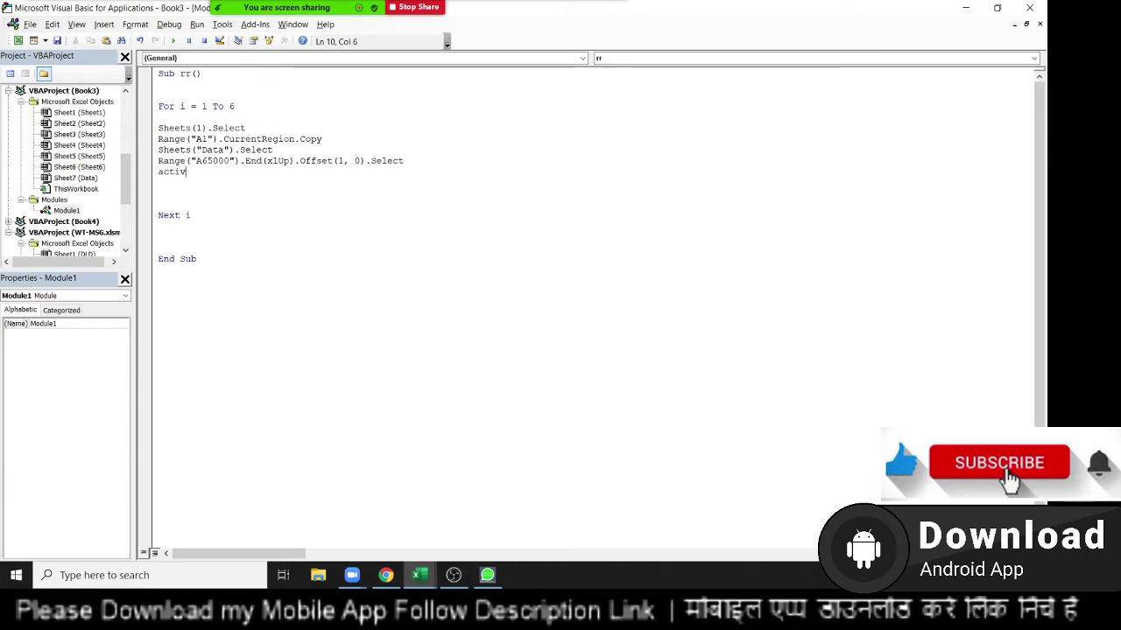
text(esh)
text(eets)
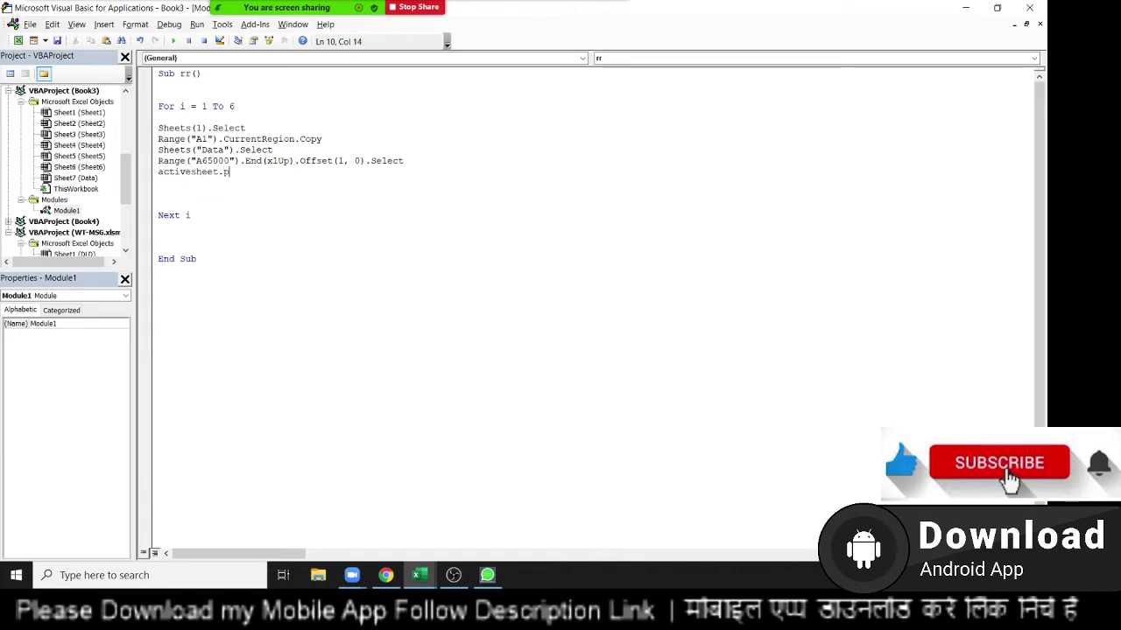
text(te)
key(Return)
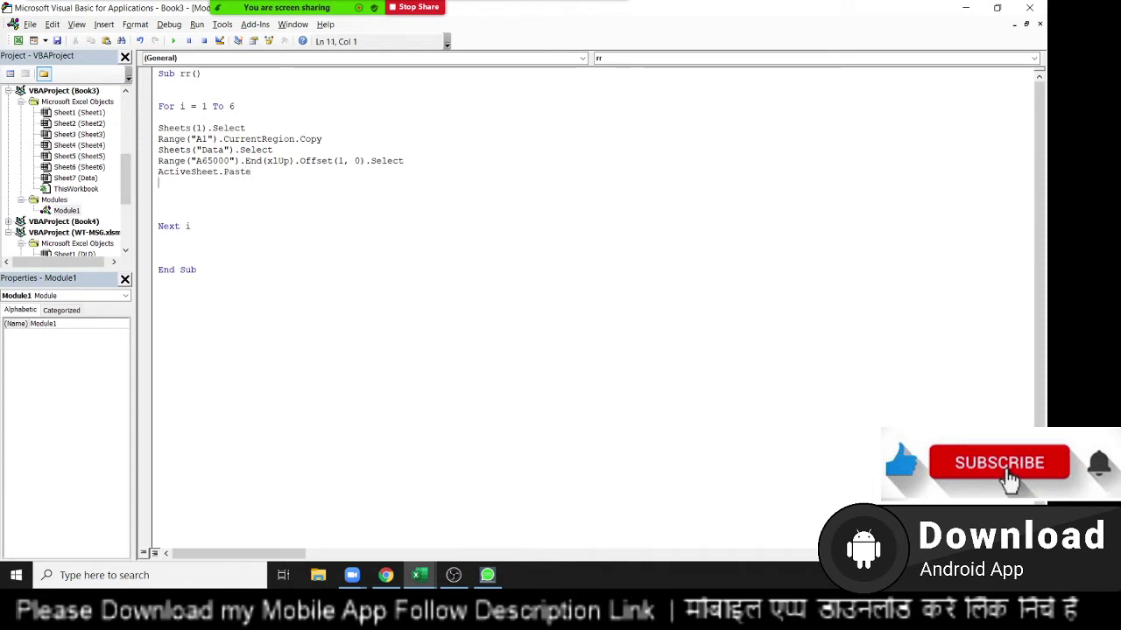
Change Sheets(1).Select to Sheets(i).Select so each pass uses the current sheet.
double_click(198, 128)
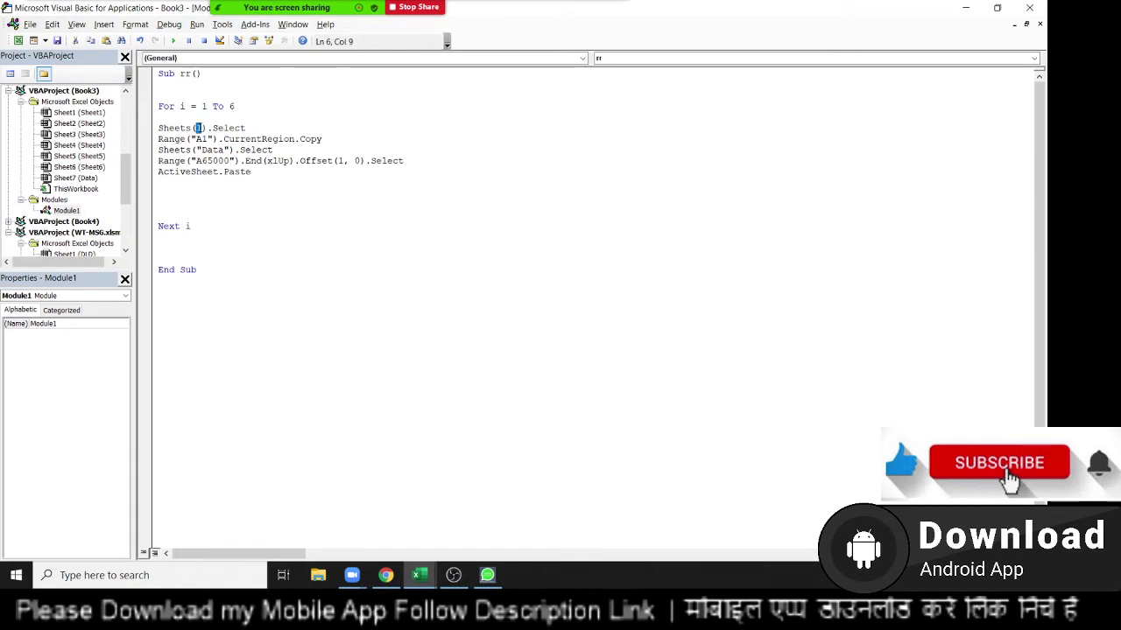
double_click(183, 106)
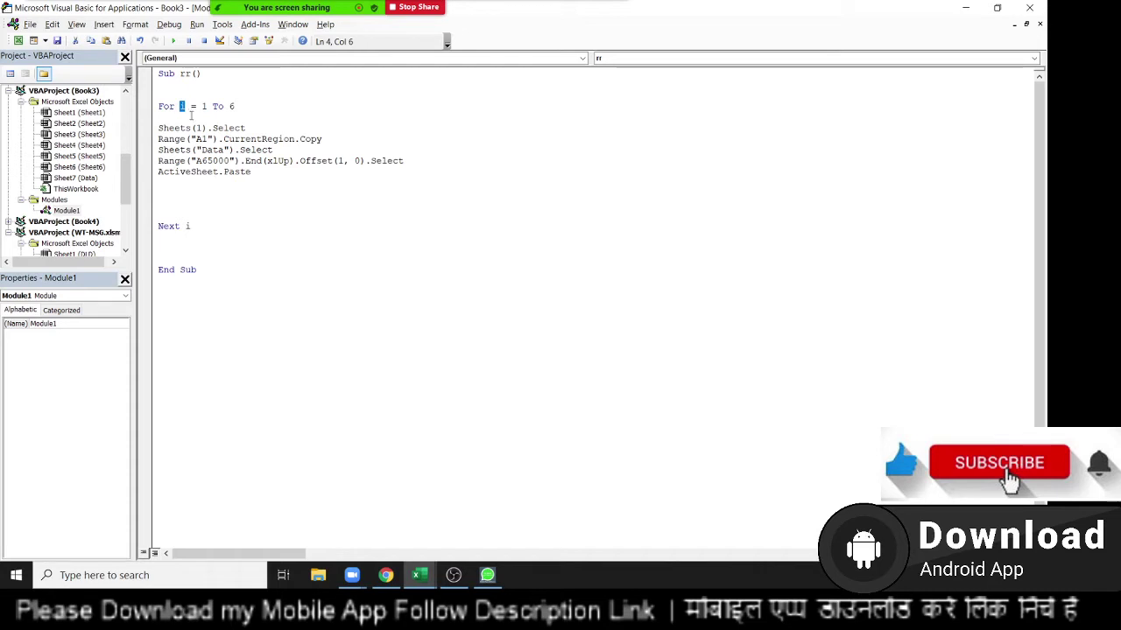
double_click(197, 128)
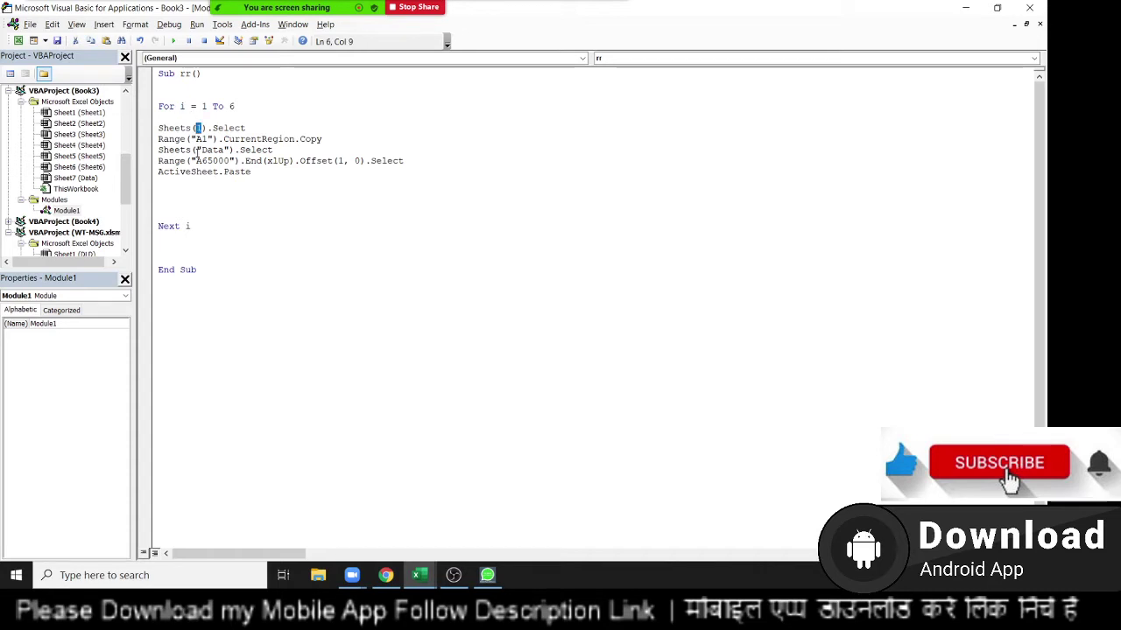
text(i)
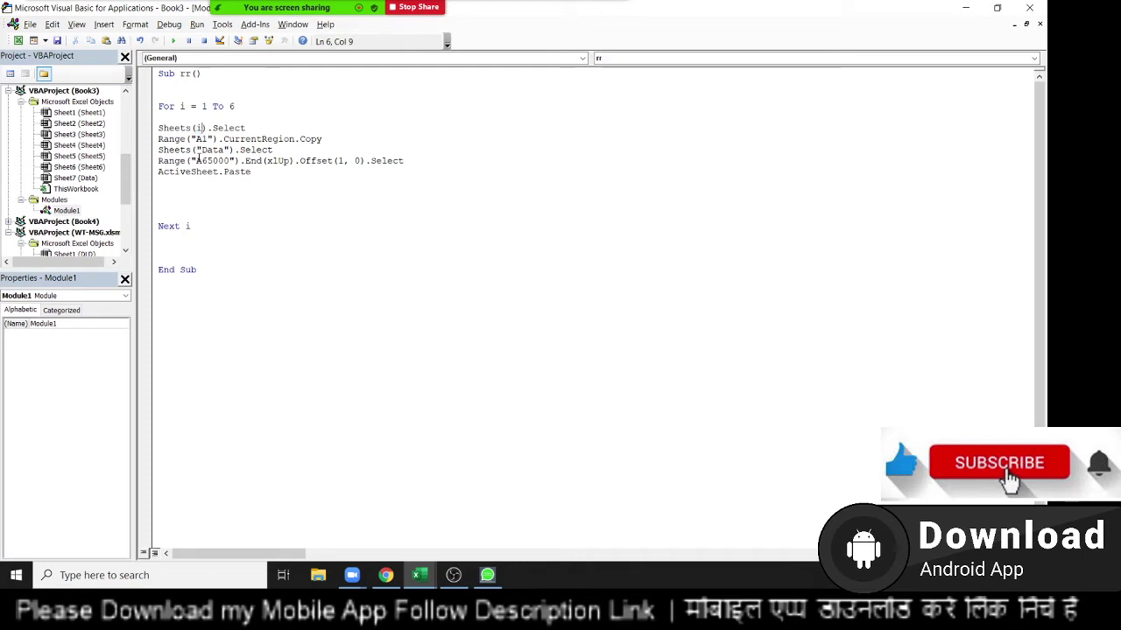
click(198, 184)
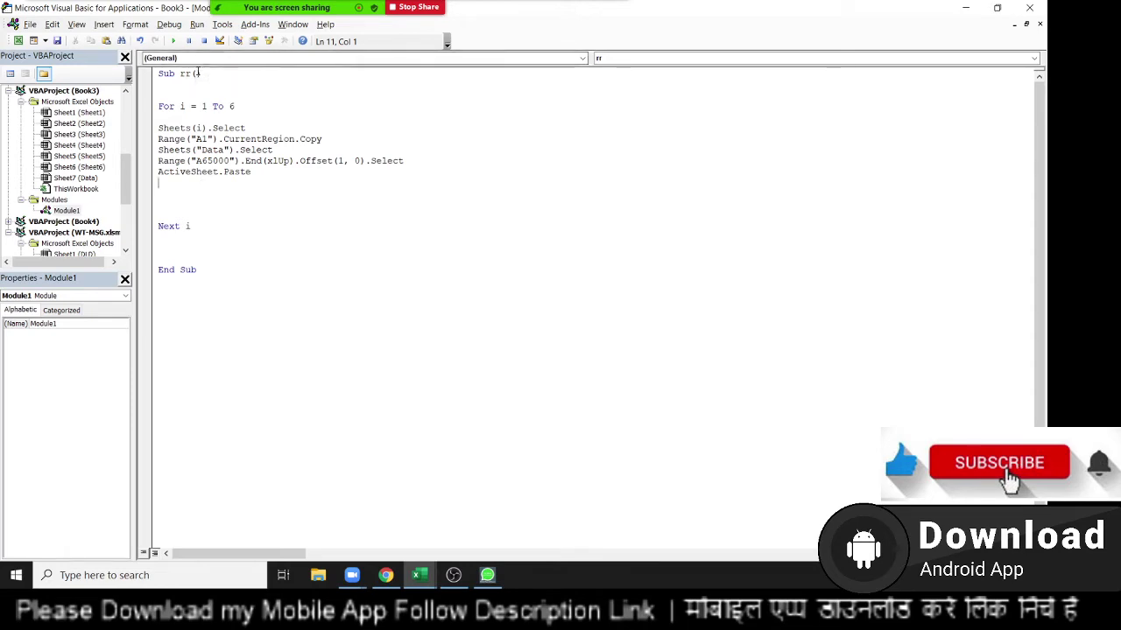
key(alt+F11)
key(alt+F11)
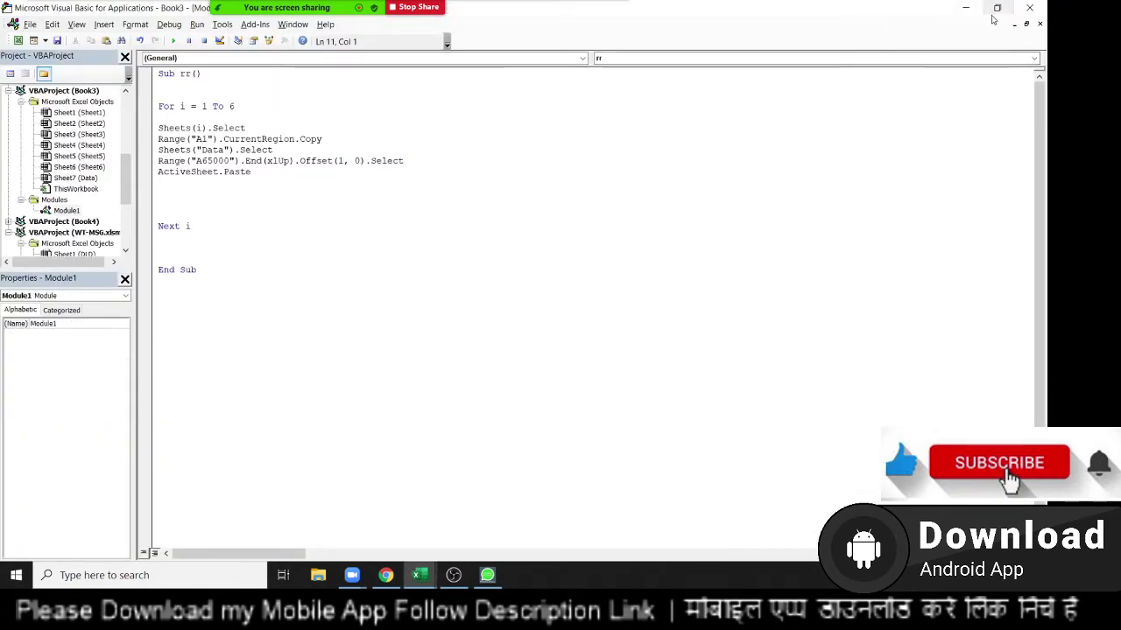
Resize the VBA editor beside the Data sheet and place the caret inside rr.
click(999, 12)
drag(730, 14, 817, 24)
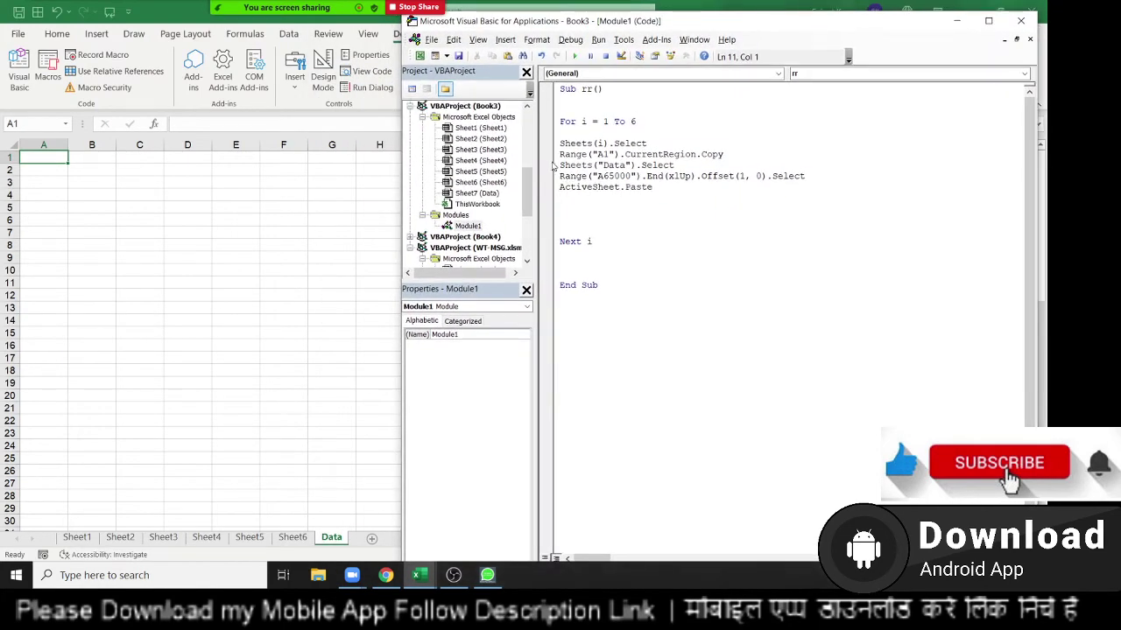
click(585, 164)
click(597, 133)
Step through rr with F8 until Sheet1's table is pasted into Data starting at A2.
key(F8)
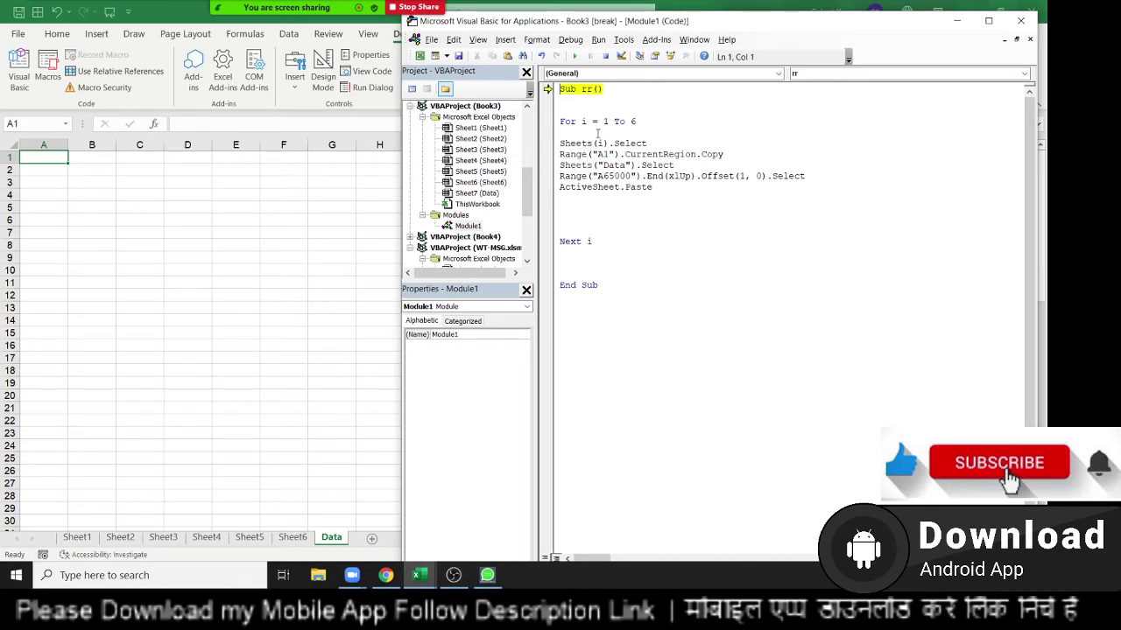
key(F8)
key(F8)
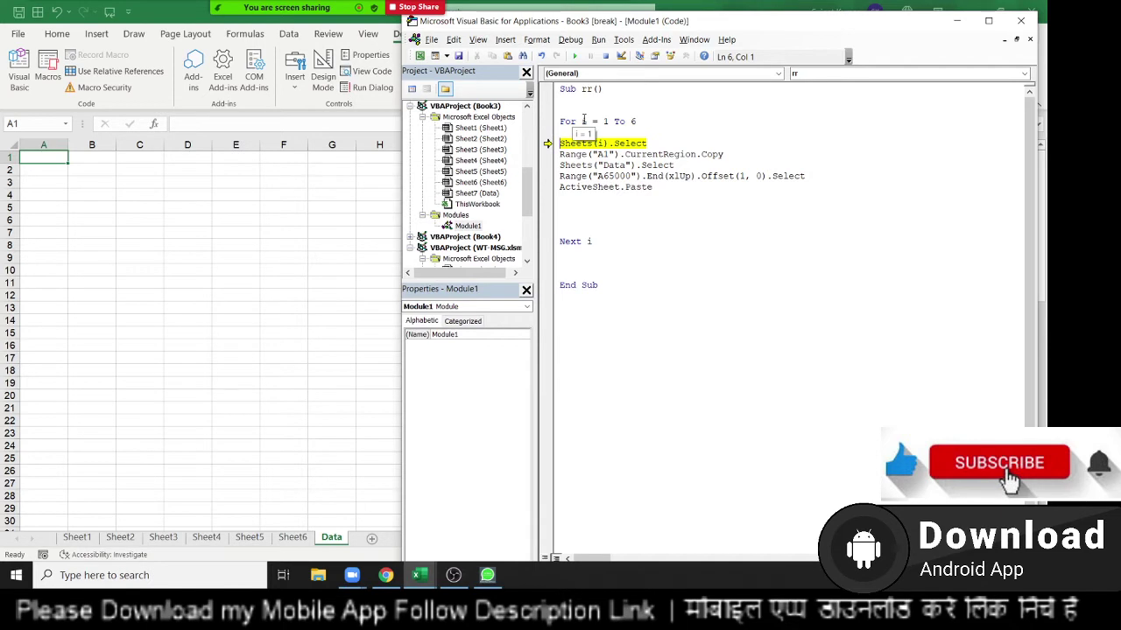
key(F8)
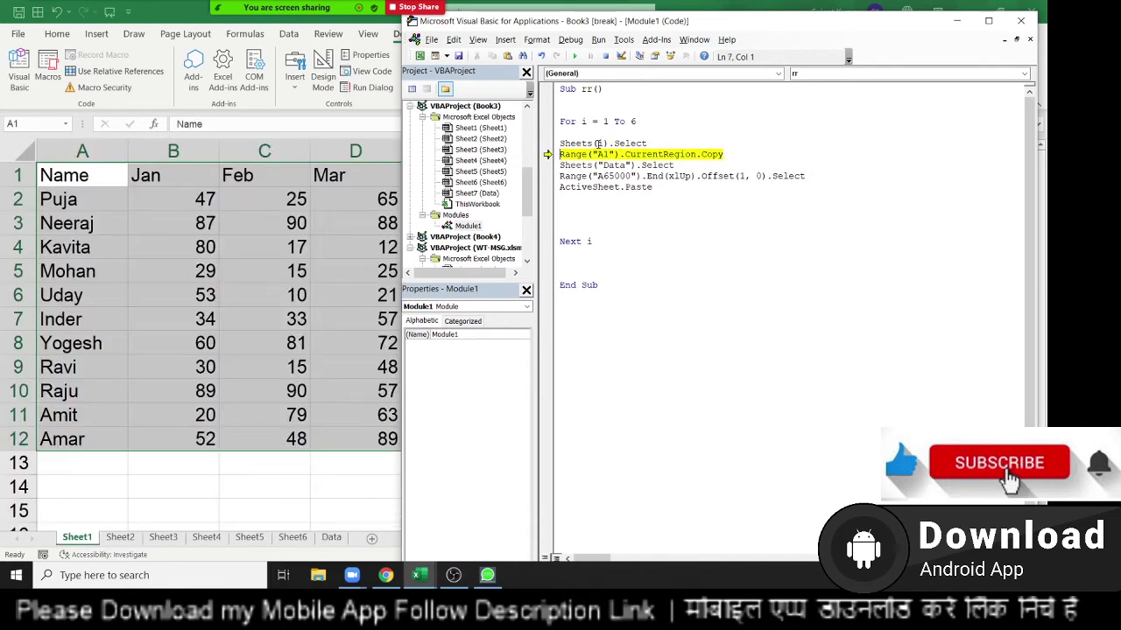
key(F8)
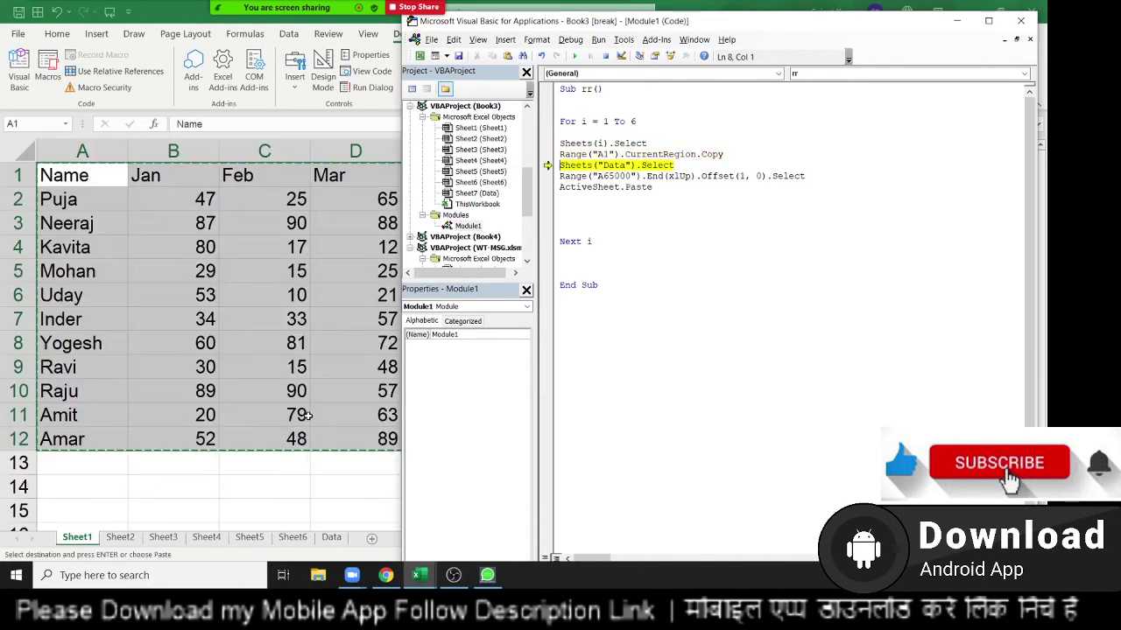
key(F8)
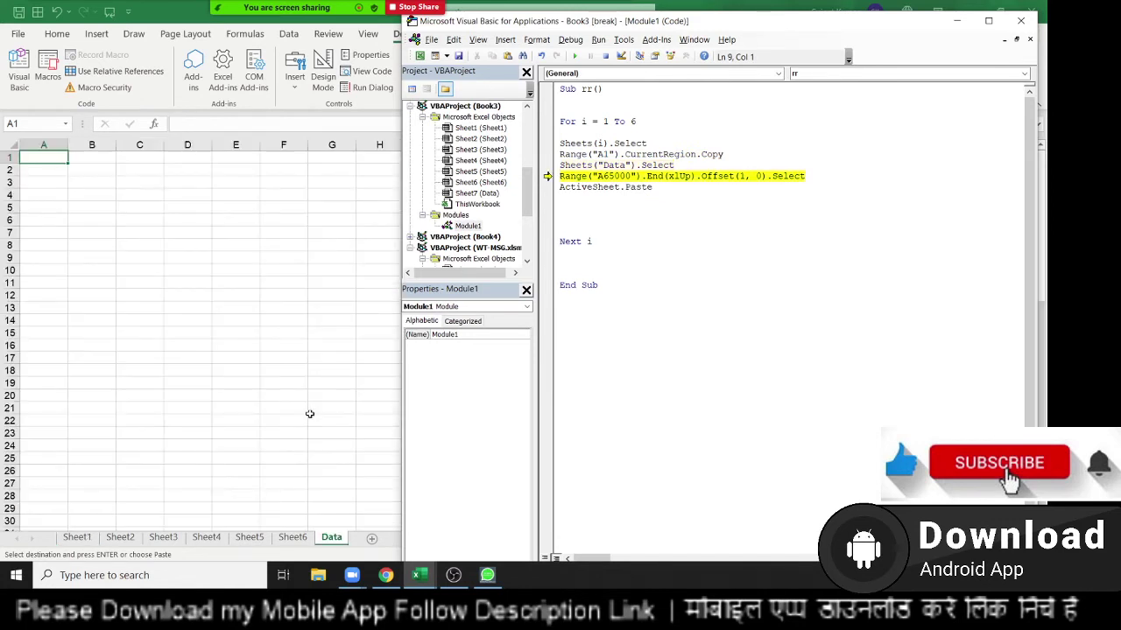
key(F8)
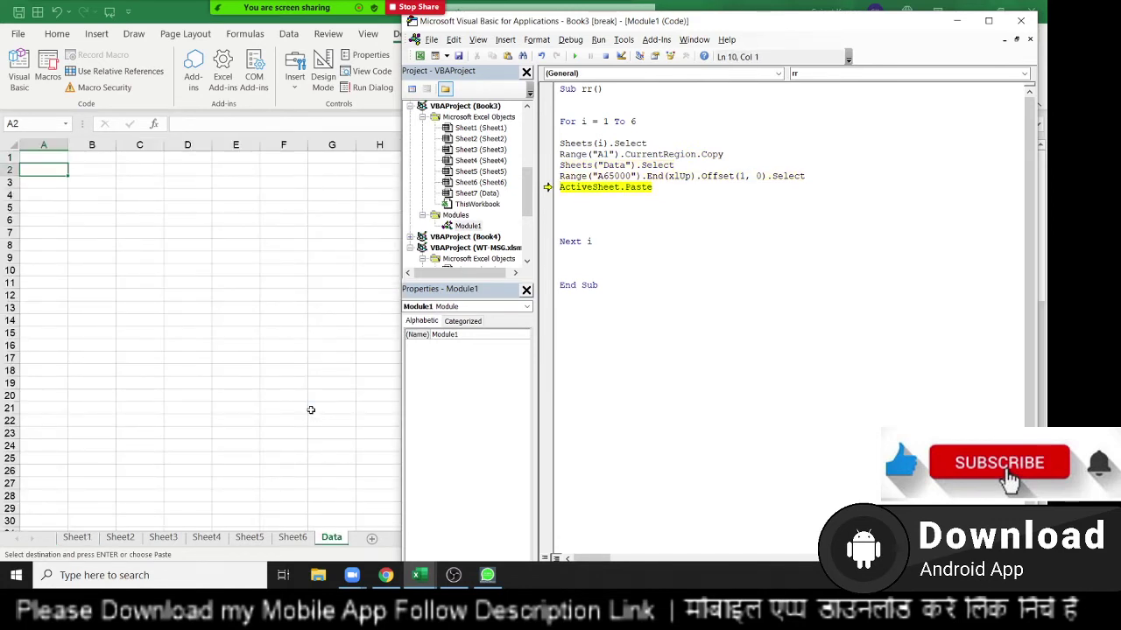
key(F8)
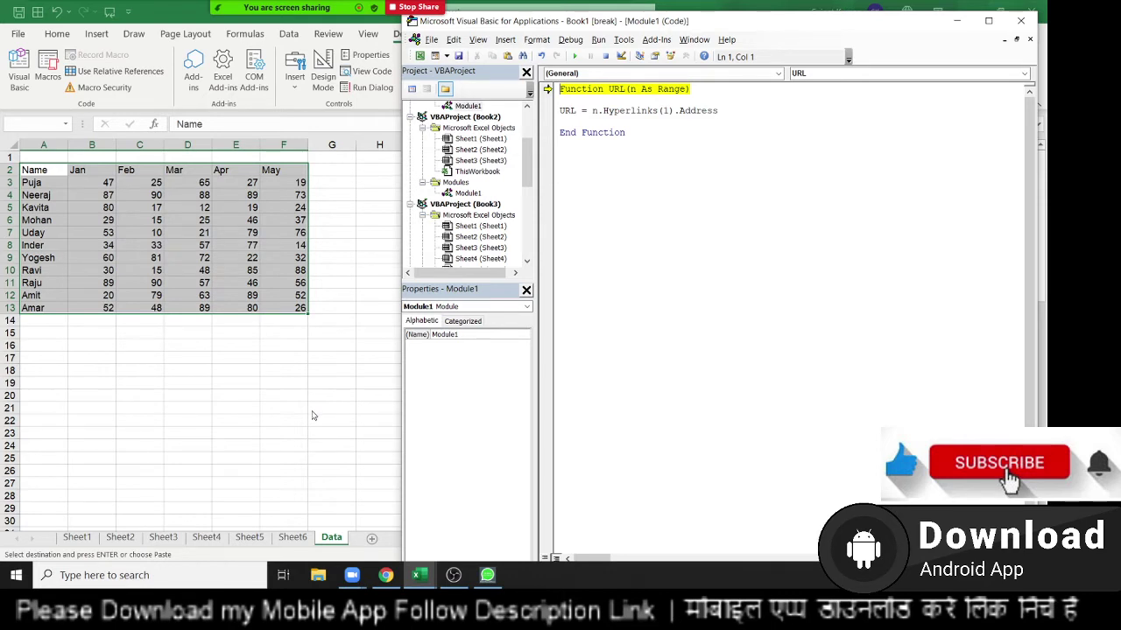
Advance the debugger one more line and scroll the Project Explorer to Book3.
key(F8)
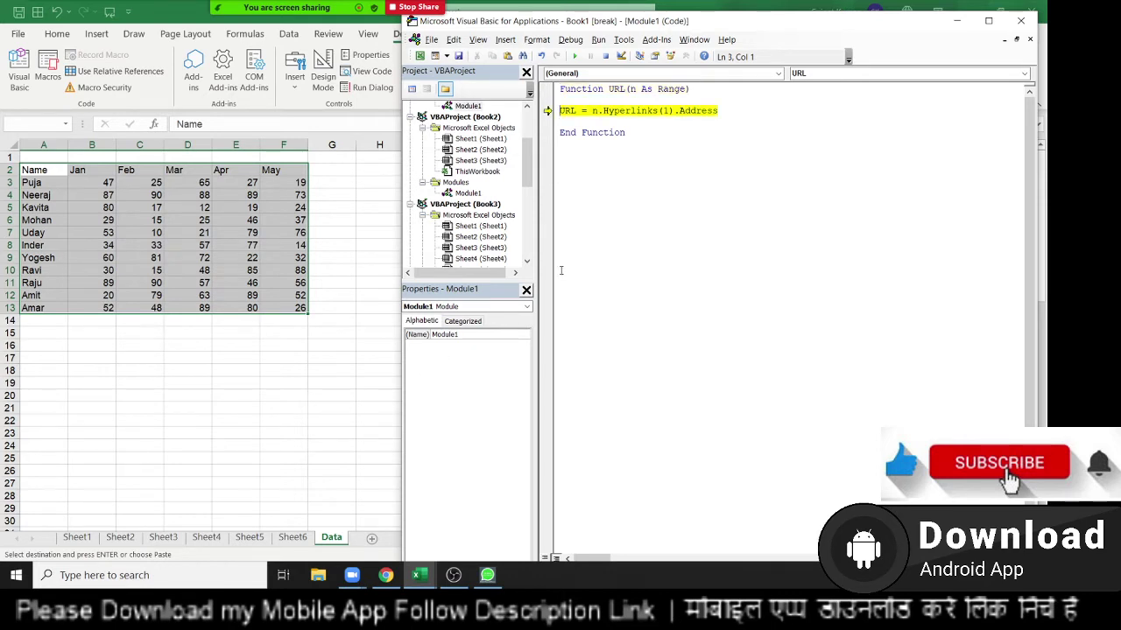
scroll(473, 250, down, 1)
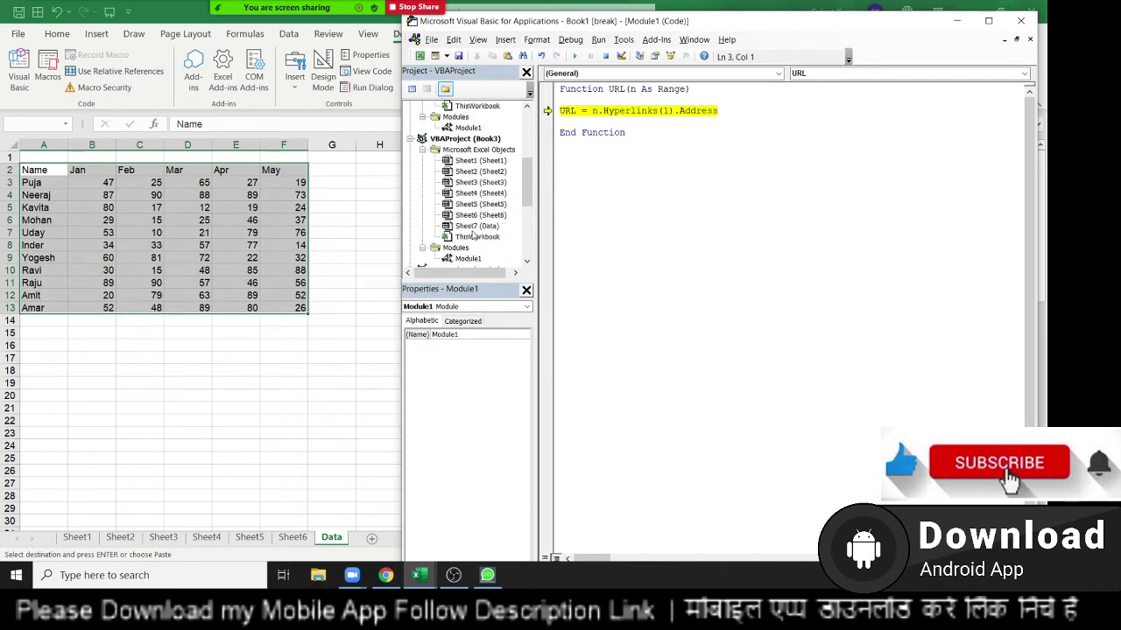
scroll(473, 249, down, 1)
scroll(473, 249, down, 2)
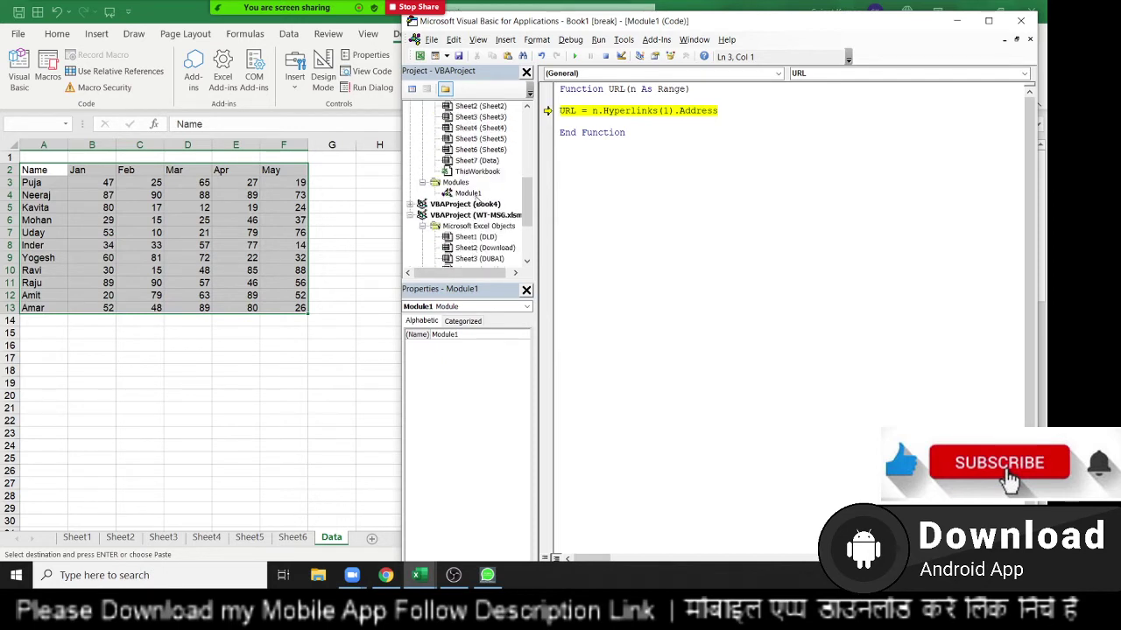
scroll(477, 196, up, 2)
scroll(476, 196, down, 1)
scroll(472, 211, down, 1)
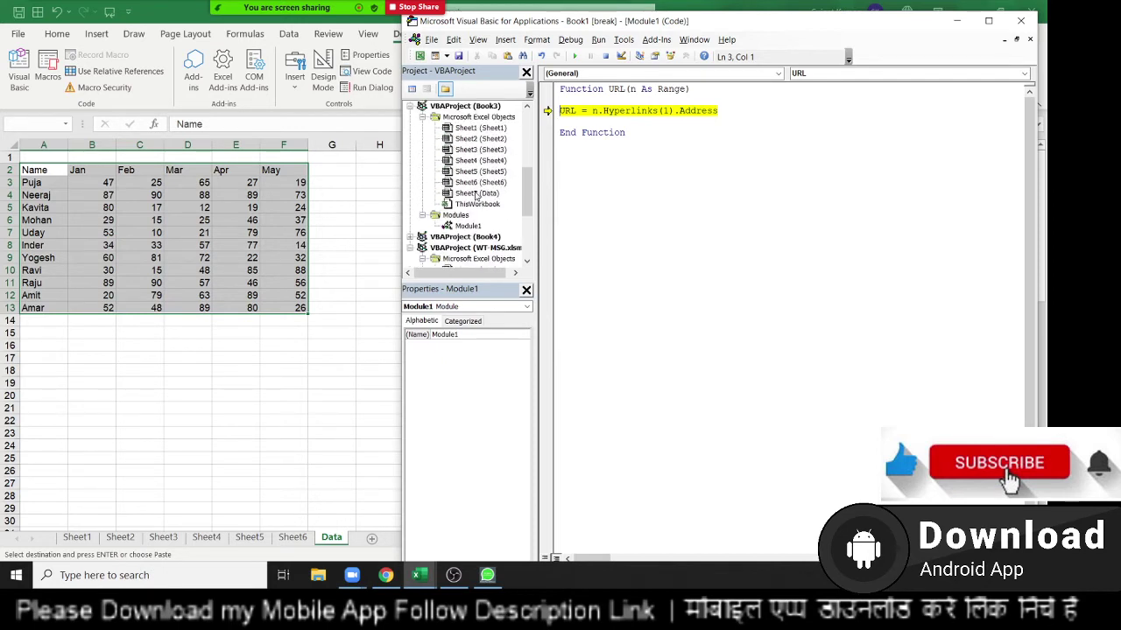
Reopen Book3's Module1 and end the paused debugging run with Reset.
double_click(466, 227)
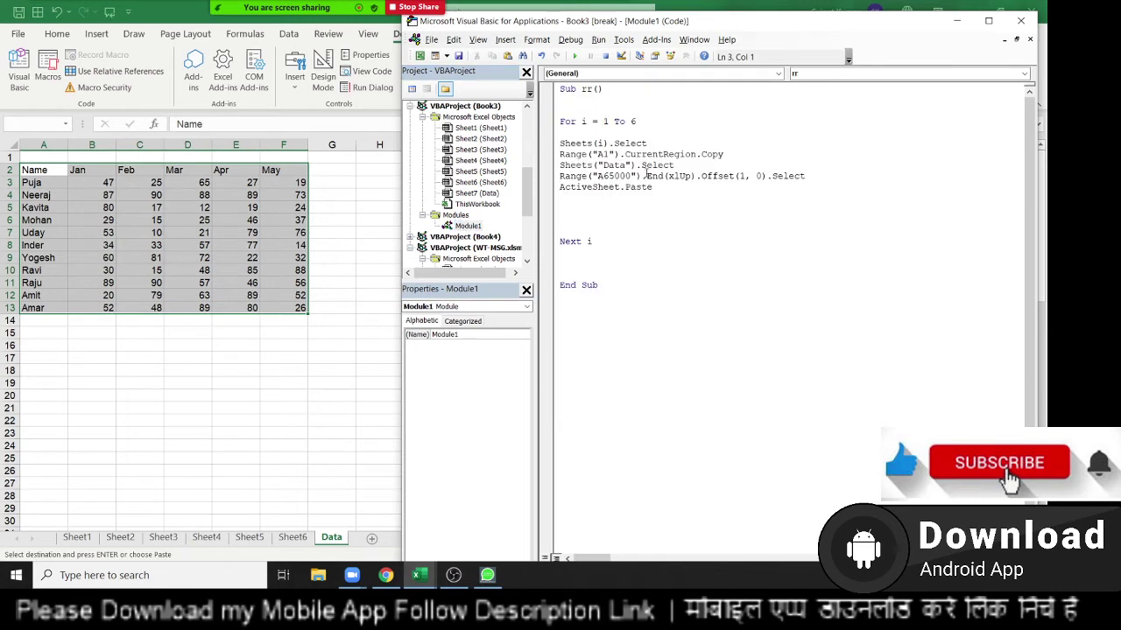
click(588, 207)
click(713, 167)
click(605, 56)
click(609, 199)
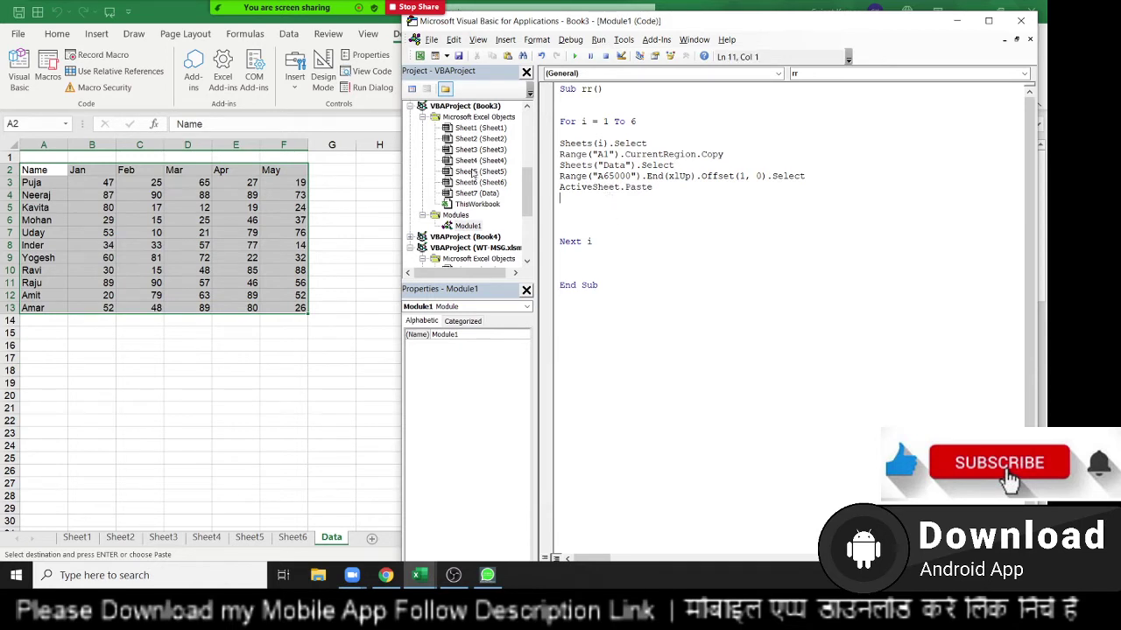
Delete the blank line before Next i and run the full rr macro.
key(Delete)
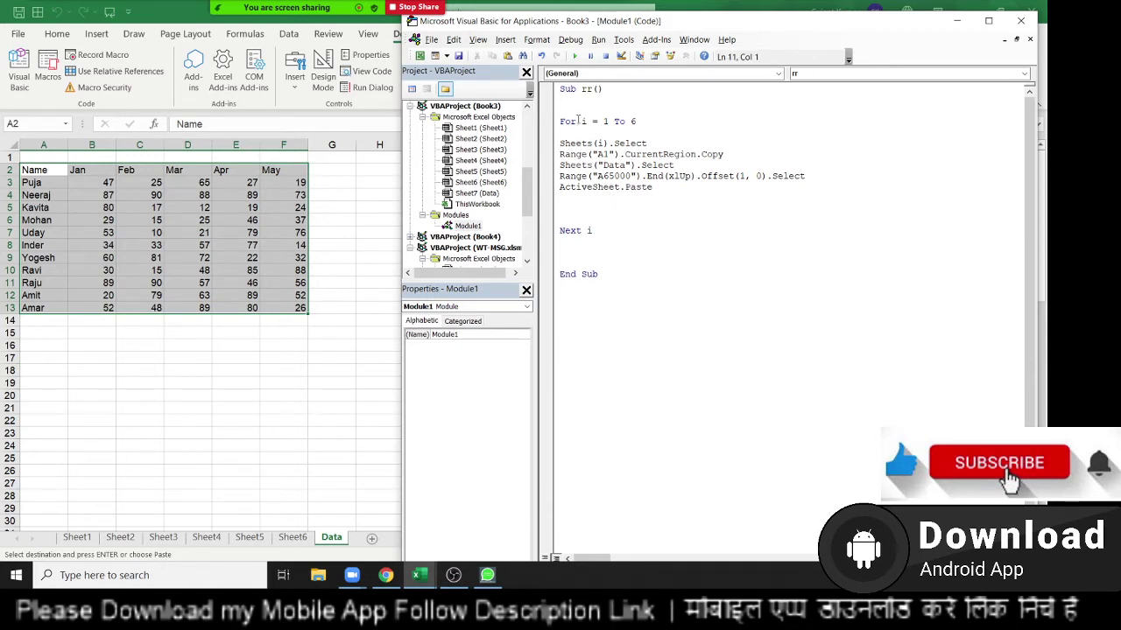
click(576, 56)
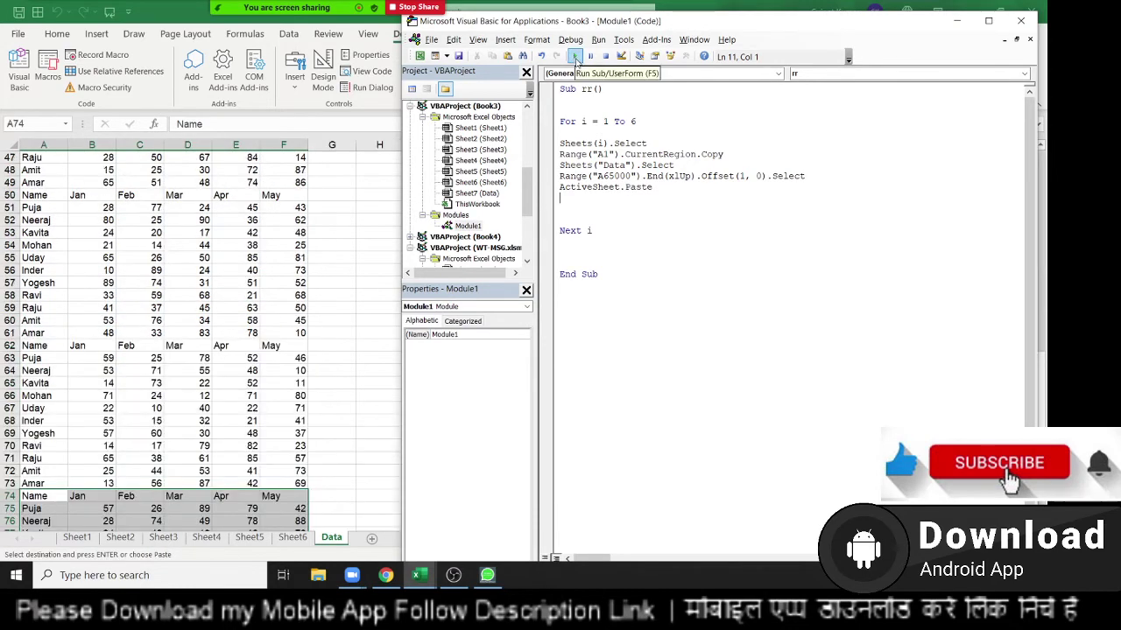
scroll(269, 274, up, 3)
scroll(269, 274, up, 3)
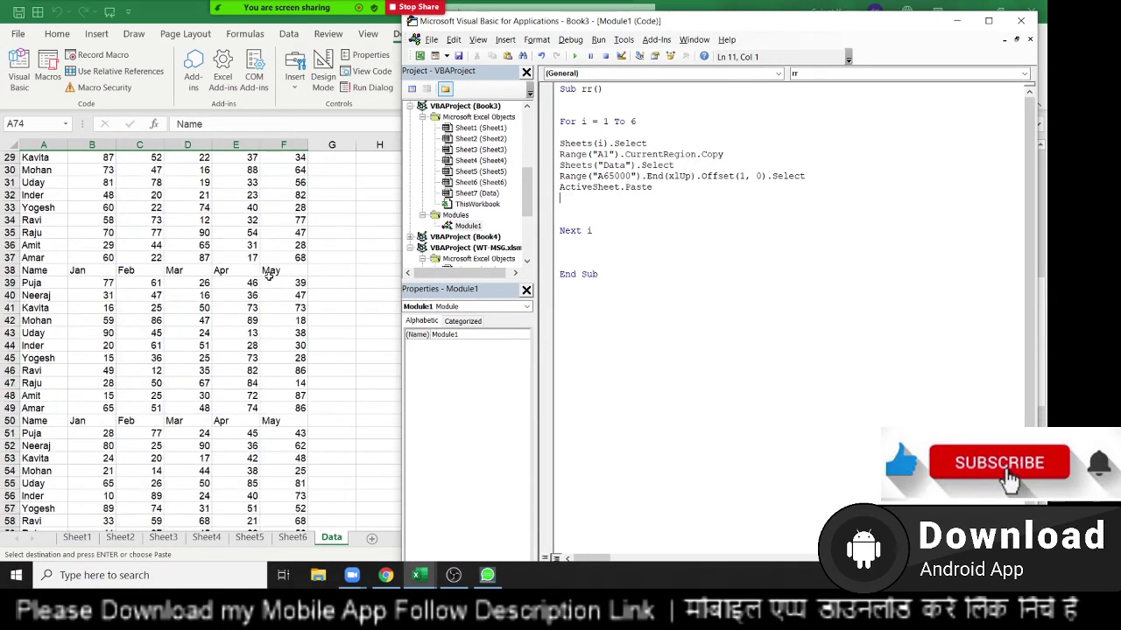
scroll(269, 274, up, 3)
Check the stacked tables on the Data sheet, then select the loop limit 6 in the code.
key(alt+F11)
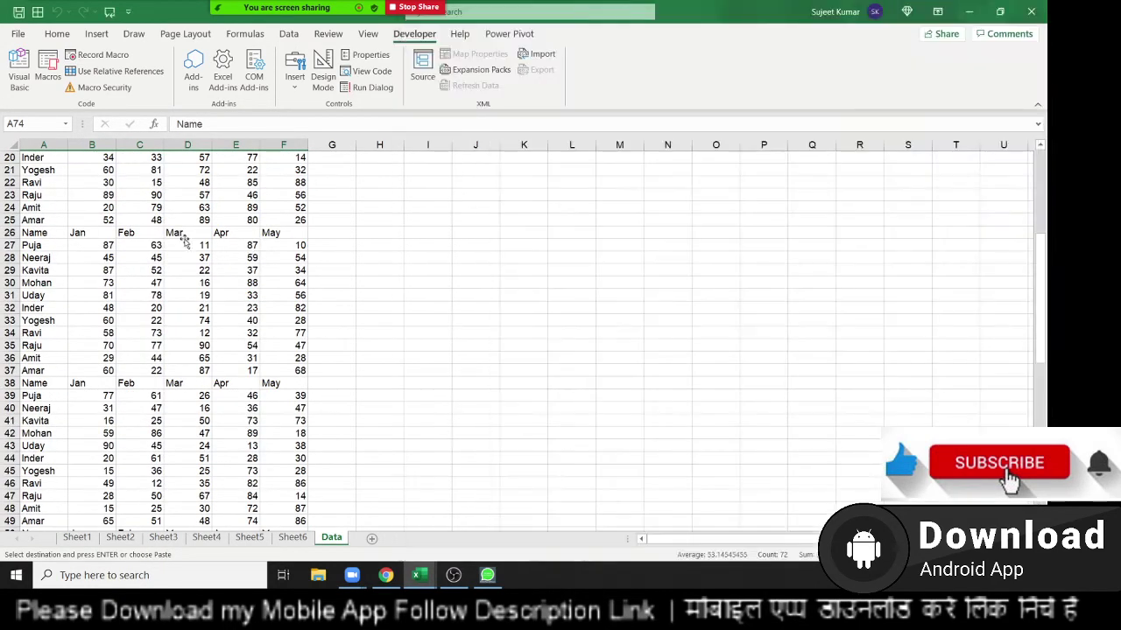
click(184, 242)
key(alt+F11)
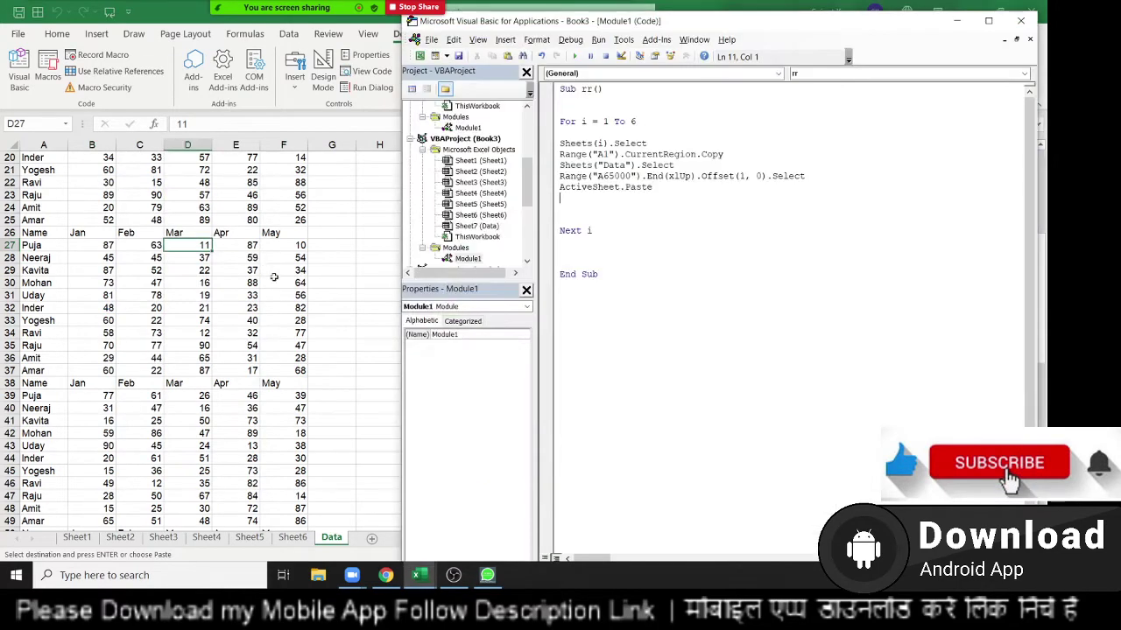
double_click(631, 122)
Replace the loop's fixed 6 with Sheets.Count in the For line.
text(shee)
text(ts.)
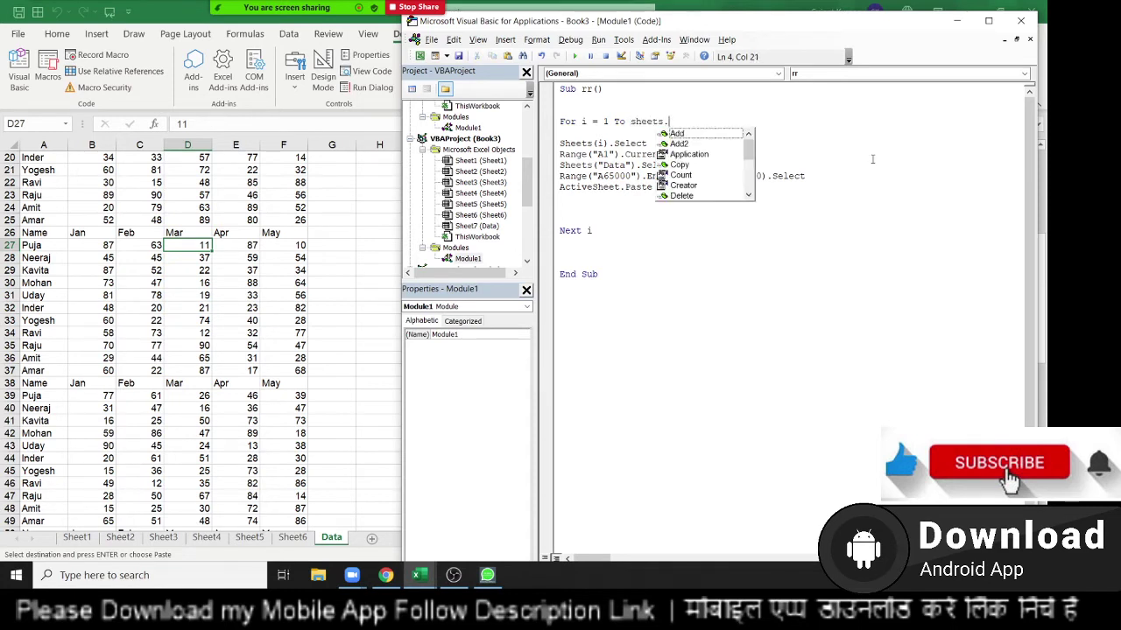
text(count)
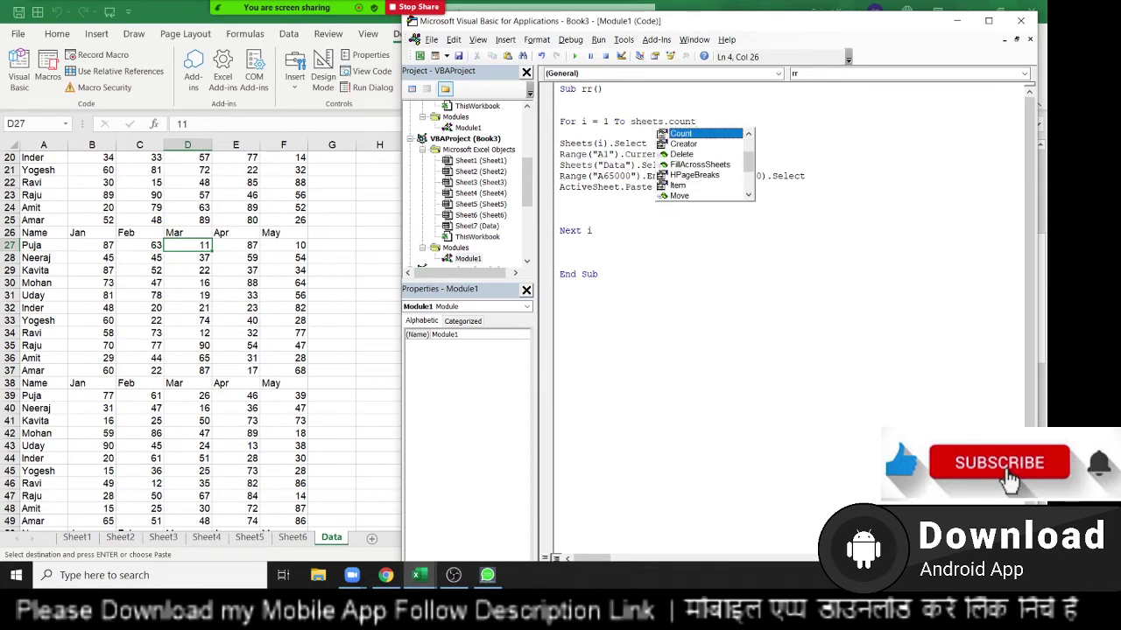
key(Tab)
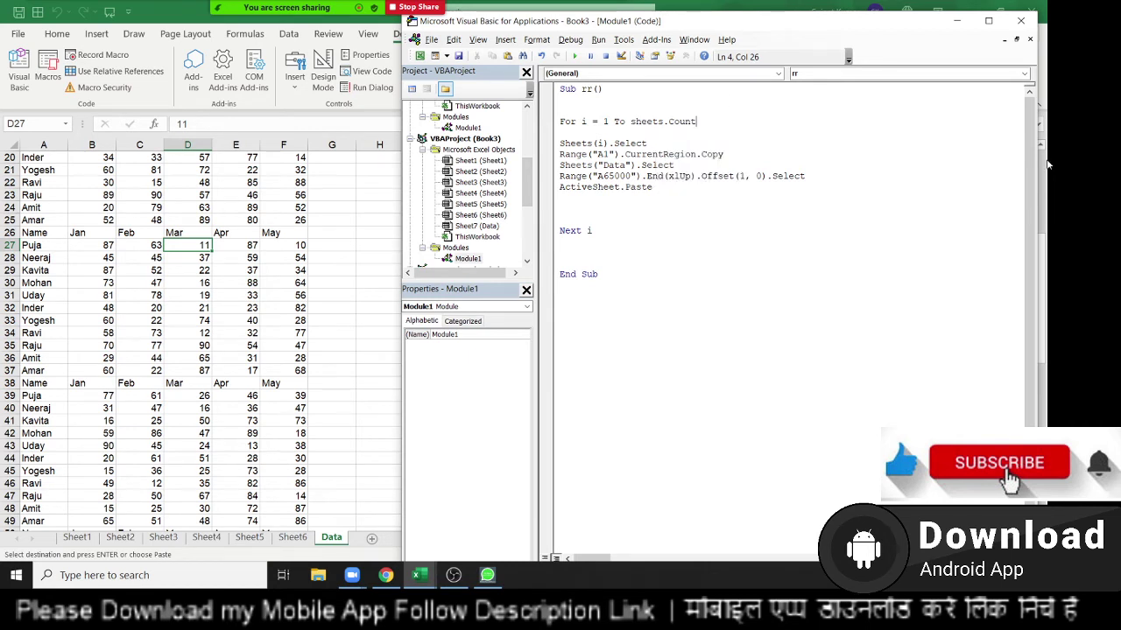
click(642, 243)
Change the For line's upper bound to Sheets.Count - 1.
click(718, 124)
text(-1)
click(700, 201)
click(644, 221)
scroll(53, 250, up, 3)
scroll(54, 249, up, 3)
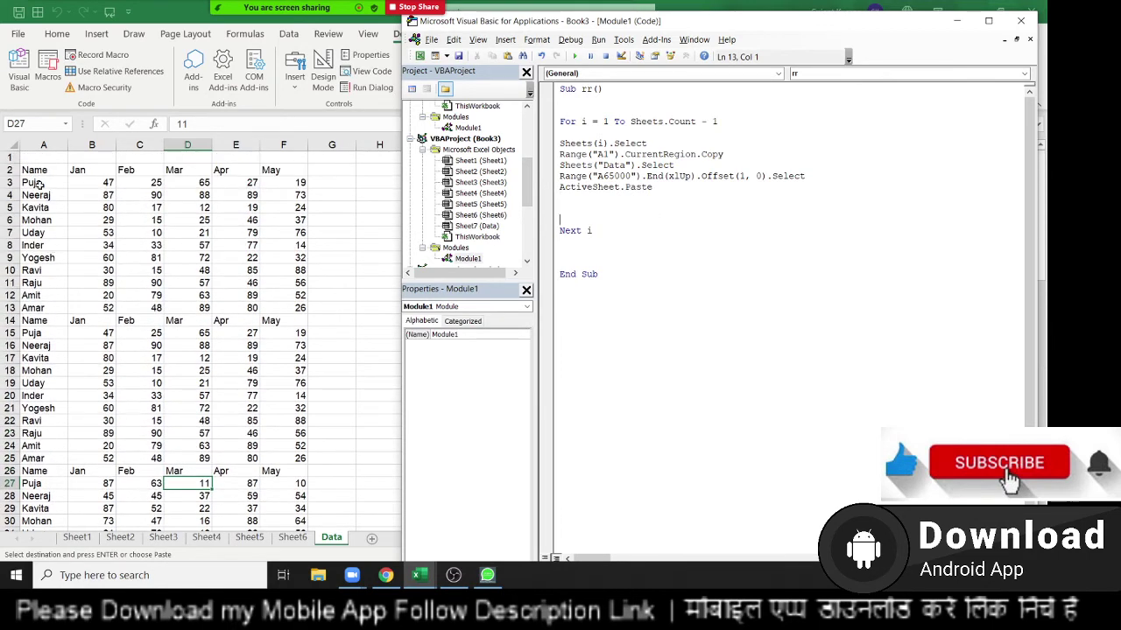
Clear the stacked rows on the Data sheet below the header.
drag(41, 169, 288, 181)
key(Up)
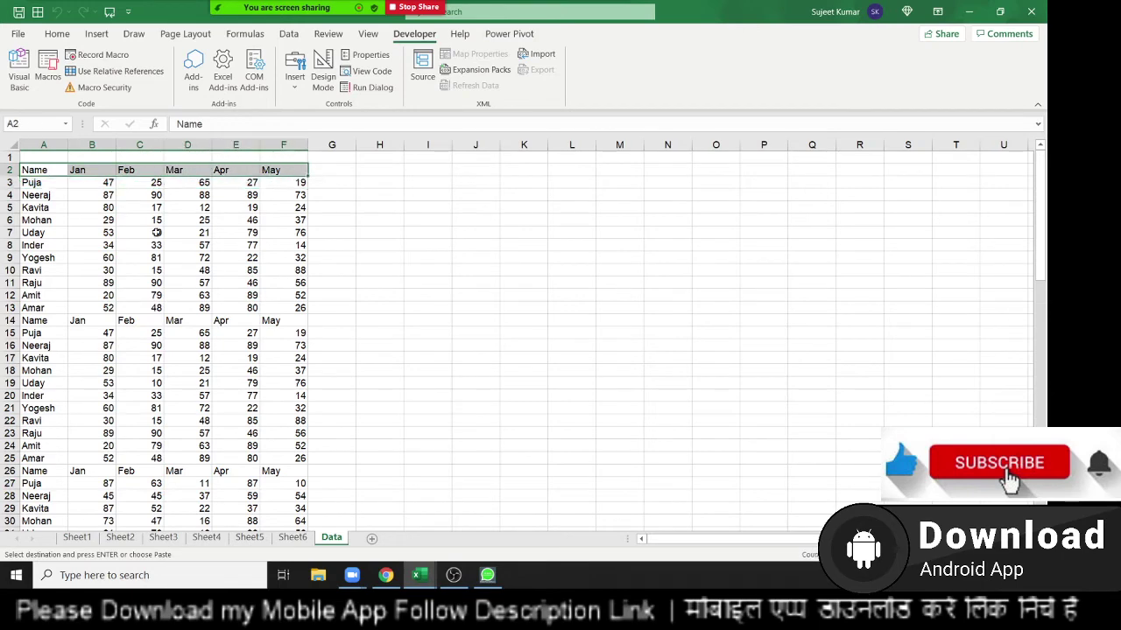
key(Return)
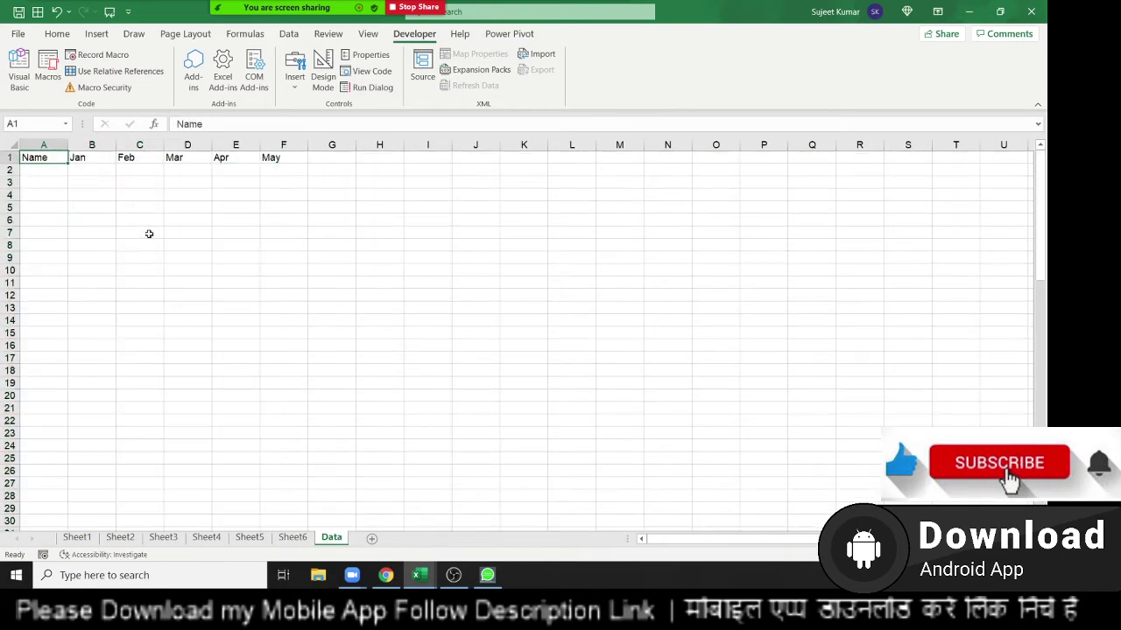
Test-paste Sheet1's table into Data at A2 and delete the duplicate header row.
click(86, 540)
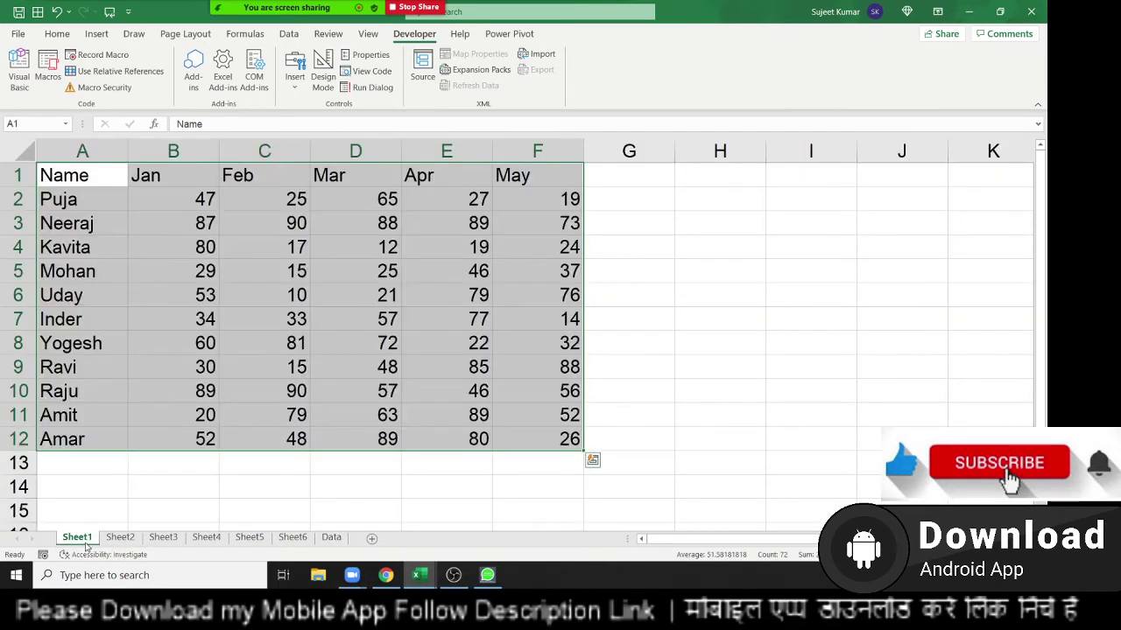
key(ctrl+c)
click(331, 537)
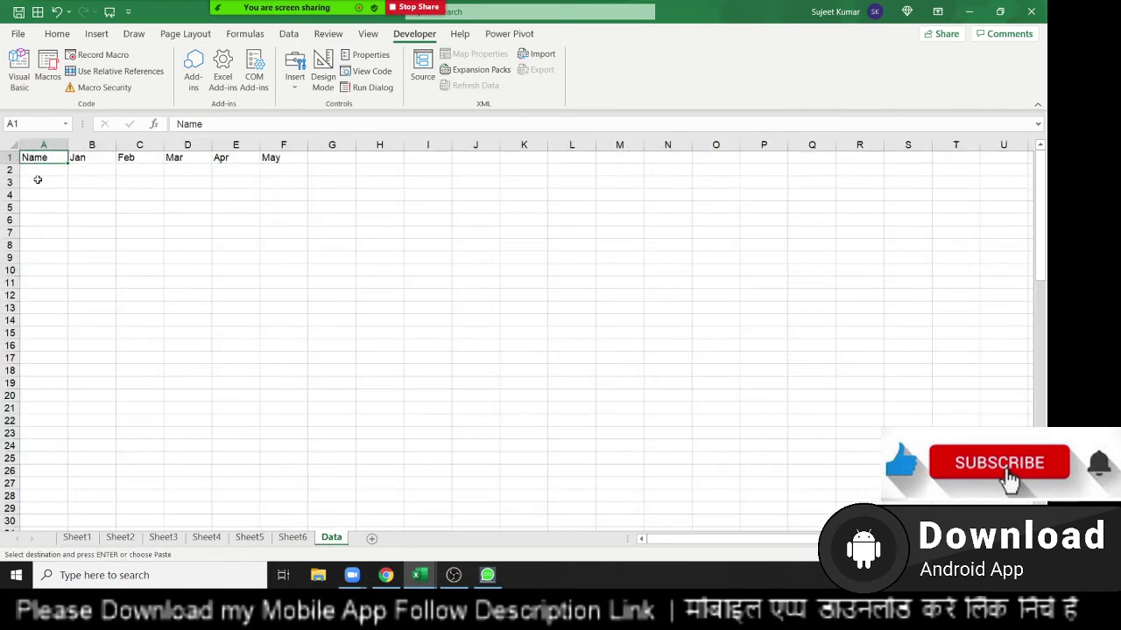
click(38, 171)
key(ctrl+v)
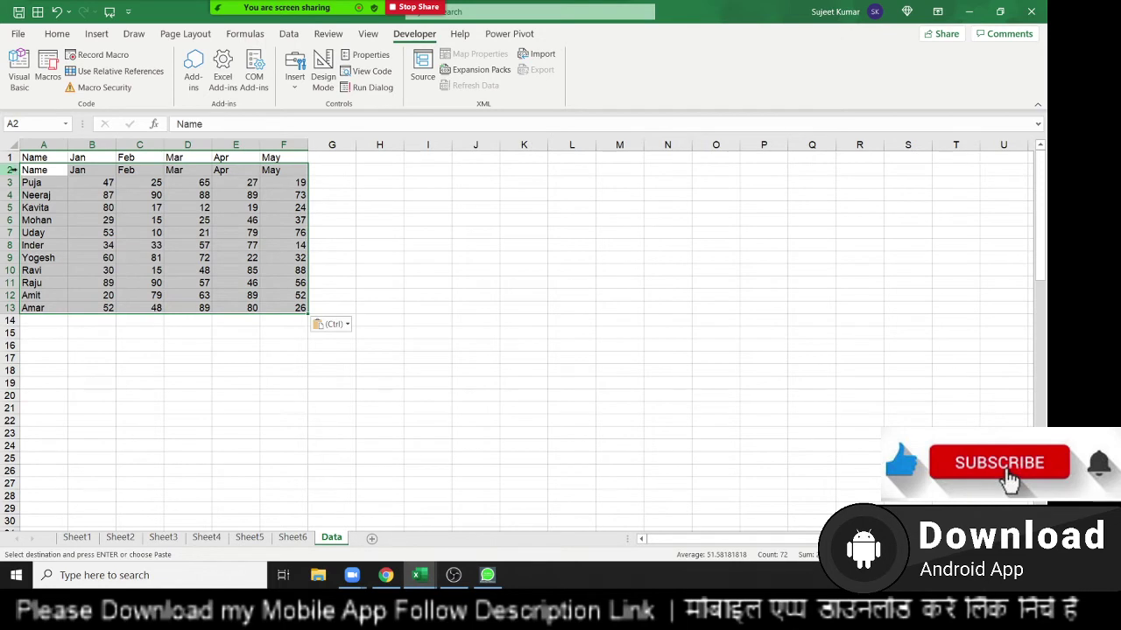
click(16, 171)
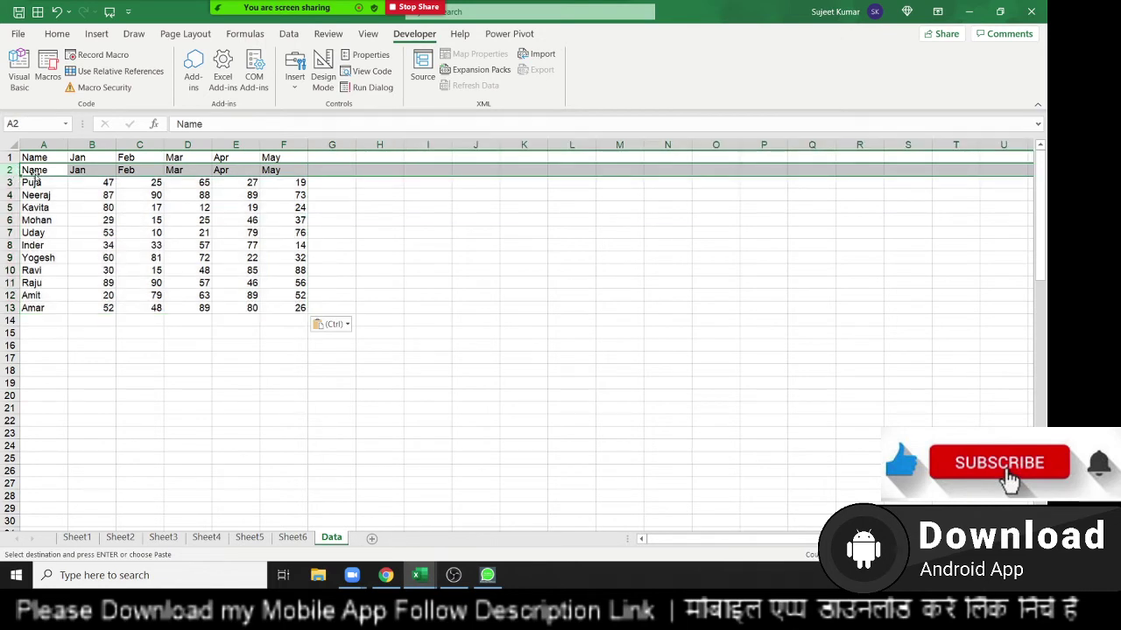
key(ctrl+minus)
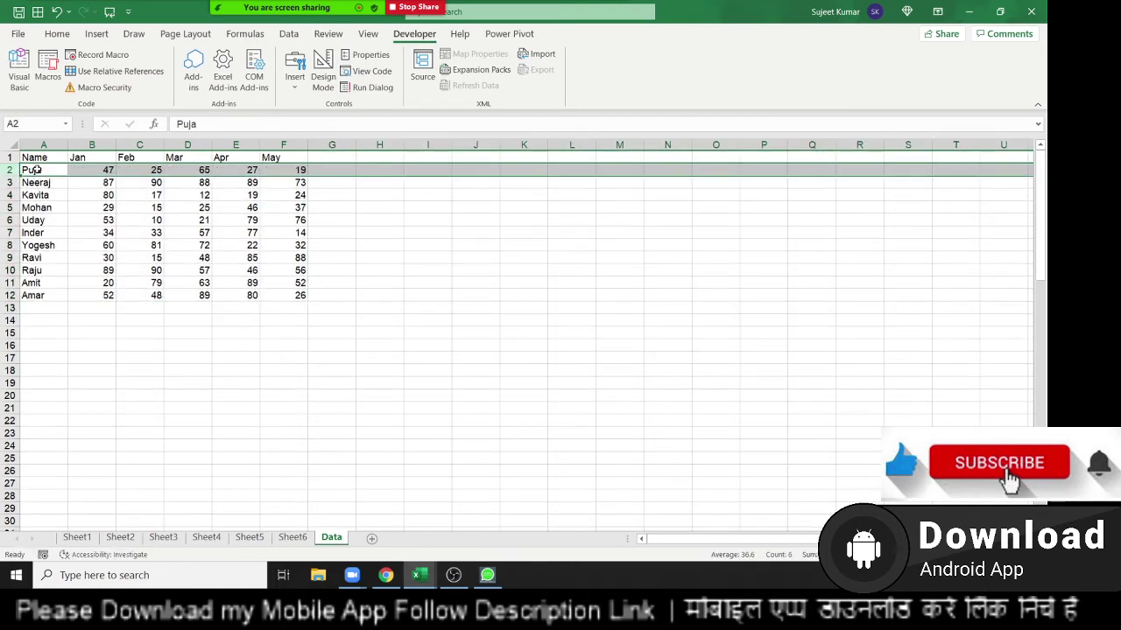
Select the pasted rows from A2 downward to clear them, then return to the VBA editor.
click(37, 170)
key(ctrl+shift+Right)
key(ctrl+shift+Down)
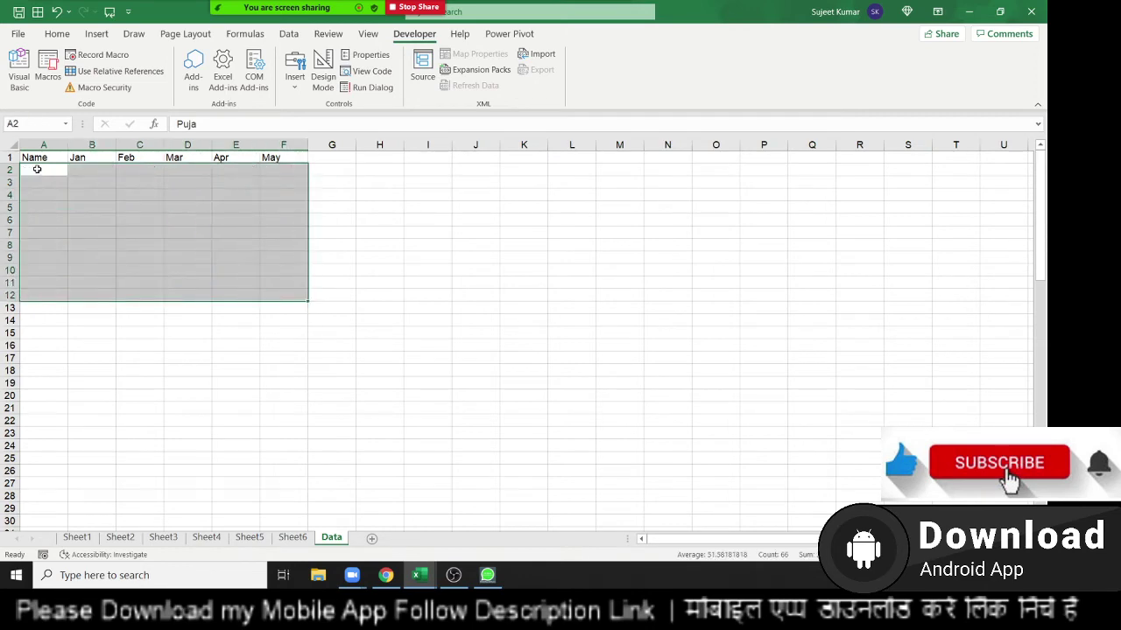
key(alt+F11)
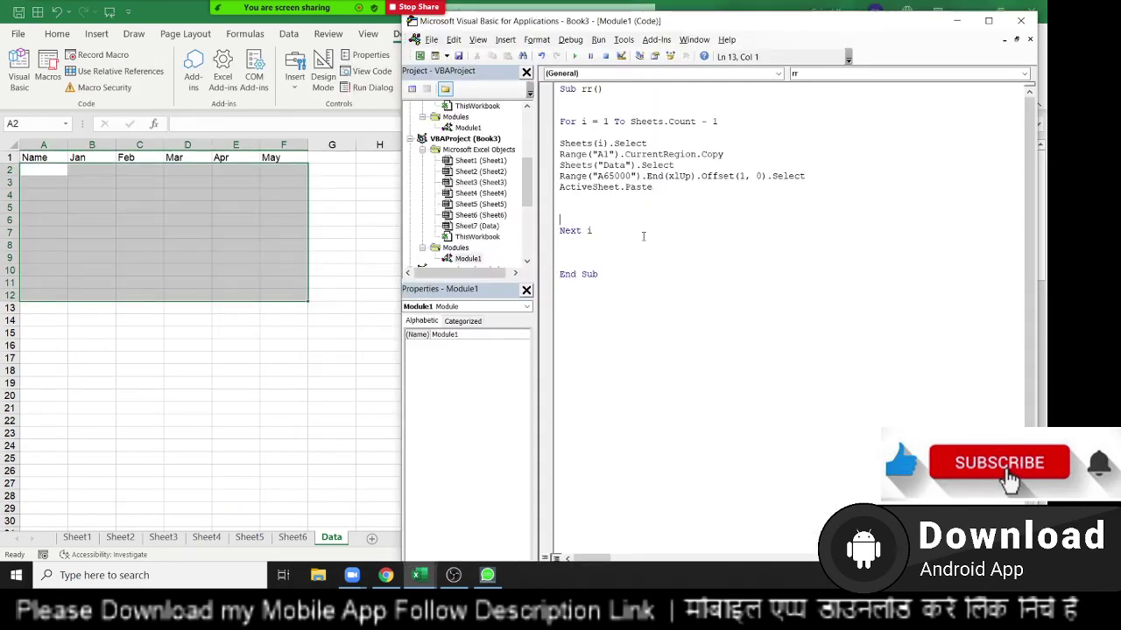
Add an ActiveCell.EntireRow.Delete line after ActiveSheet.Paste to remove each pasted header.
text(av)
text(tive)
text(sheet)
text(.)
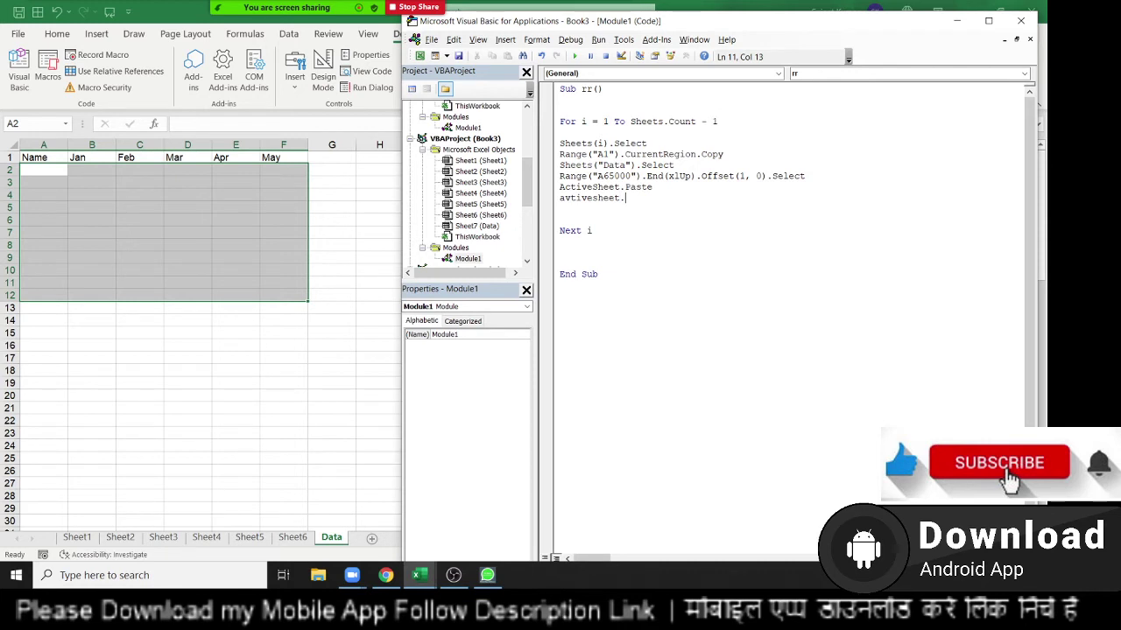
key(BackSpace)
key(BackSpace)
key(BackSpace)
key(BackSpace)
key(BackSpace)
key(BackSpace)
text(cell)
key(BackSpace)
key(BackSpace)
key(BackSpace)
key(BackSpace)
key(BackSpace)
key(BackSpace)
key(BackSpace)
key(BackSpace)
key(BackSpace)
key(BackSpace)
key(BackSpace)
text(ct)
text(ivecell)
text(.)
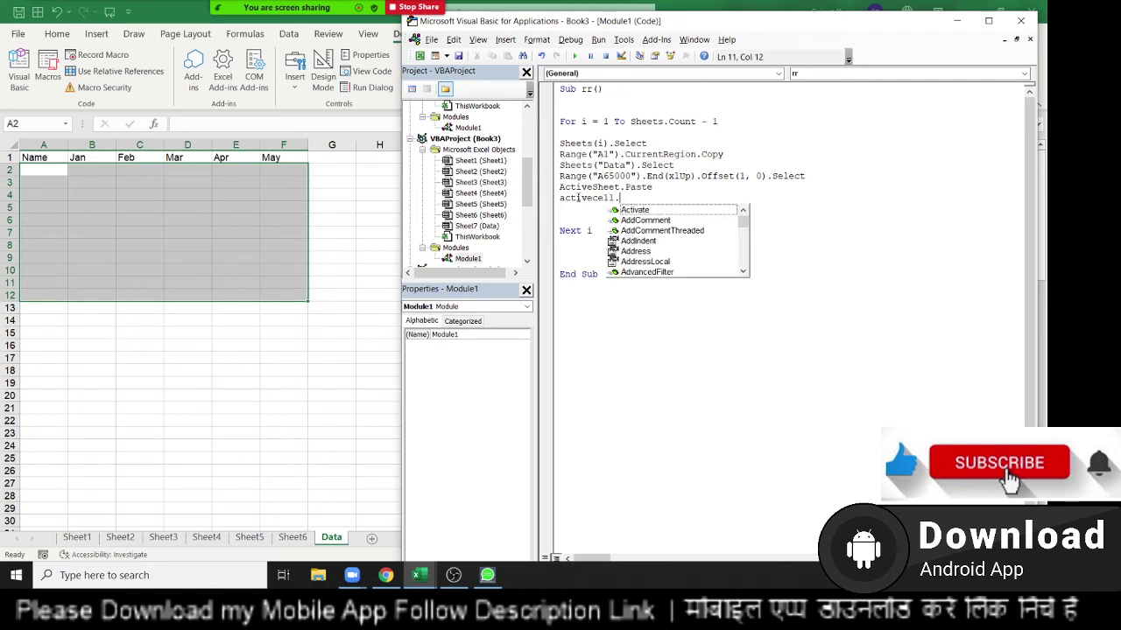
text(en)
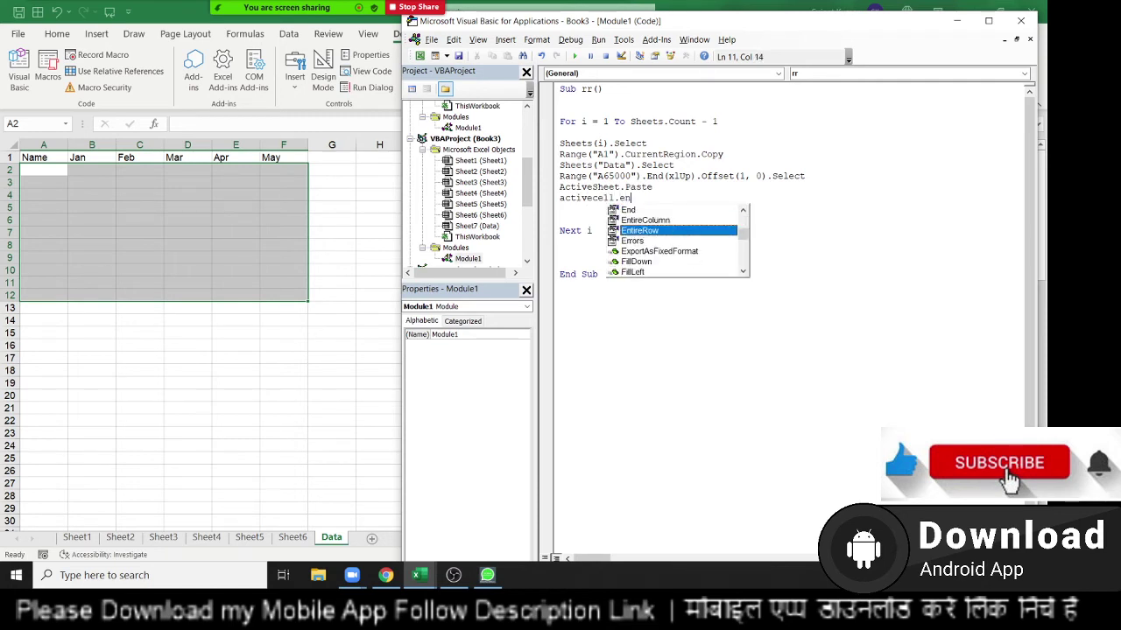
key(Tab)
text(.d)
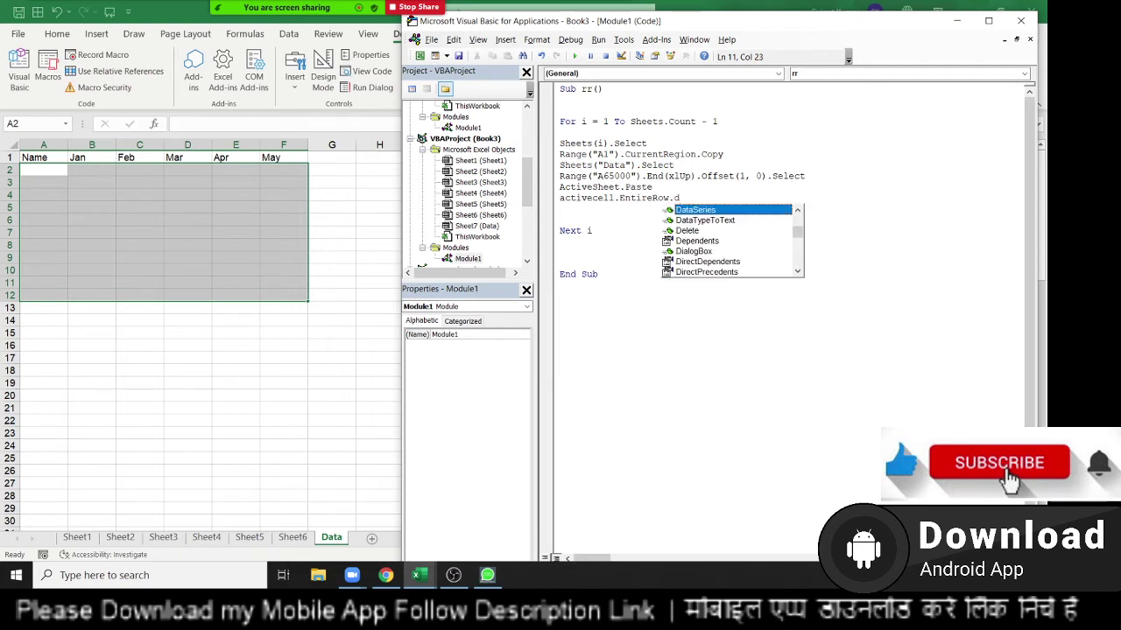
text(e)
key(Tab)
click(705, 224)
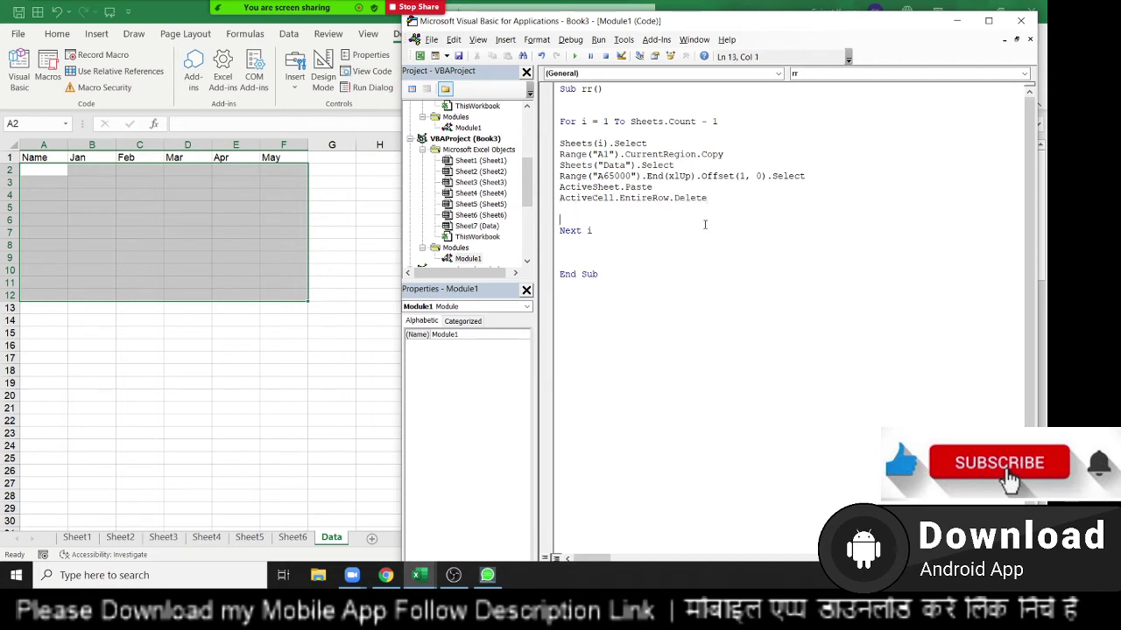
Run the rr macro and review the stacked result on the Data sheet.
click(574, 56)
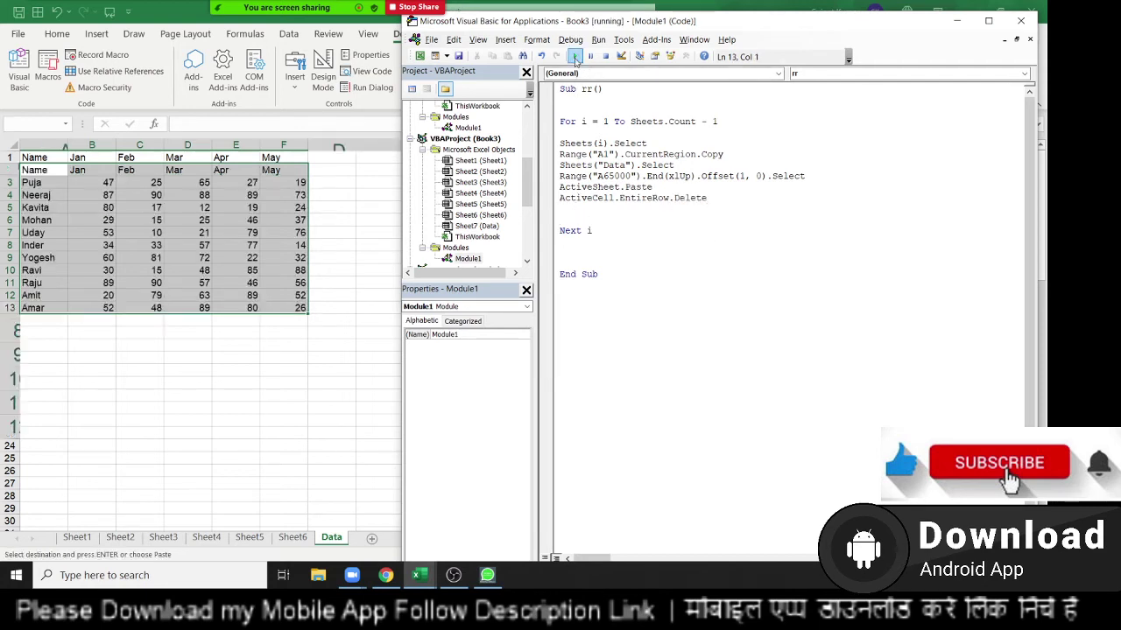
scroll(140, 384, up, 2)
scroll(136, 389, up, 6)
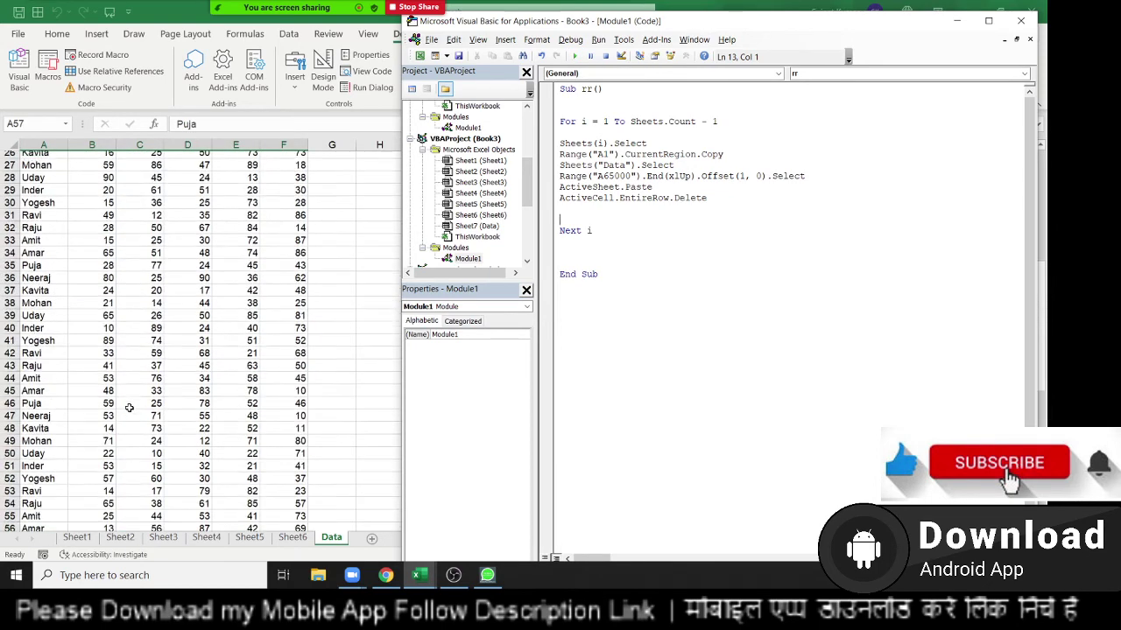
scroll(129, 408, up, 6)
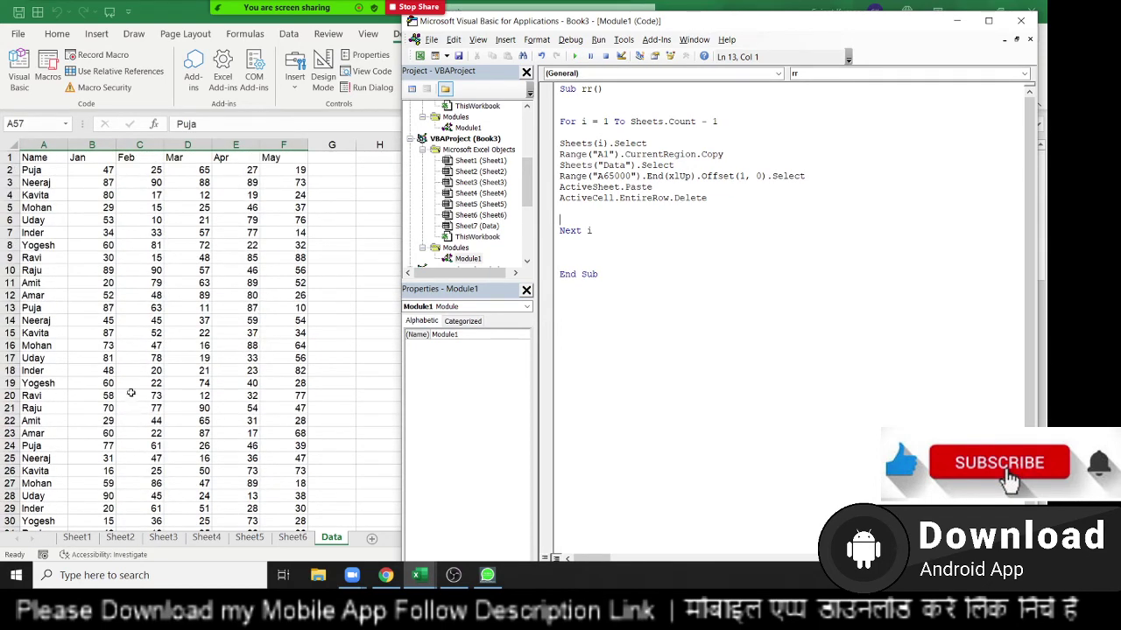
Delete the Data sheet's rows from A2 downward and return to the macro code.
key(ctrl+shift+Right)
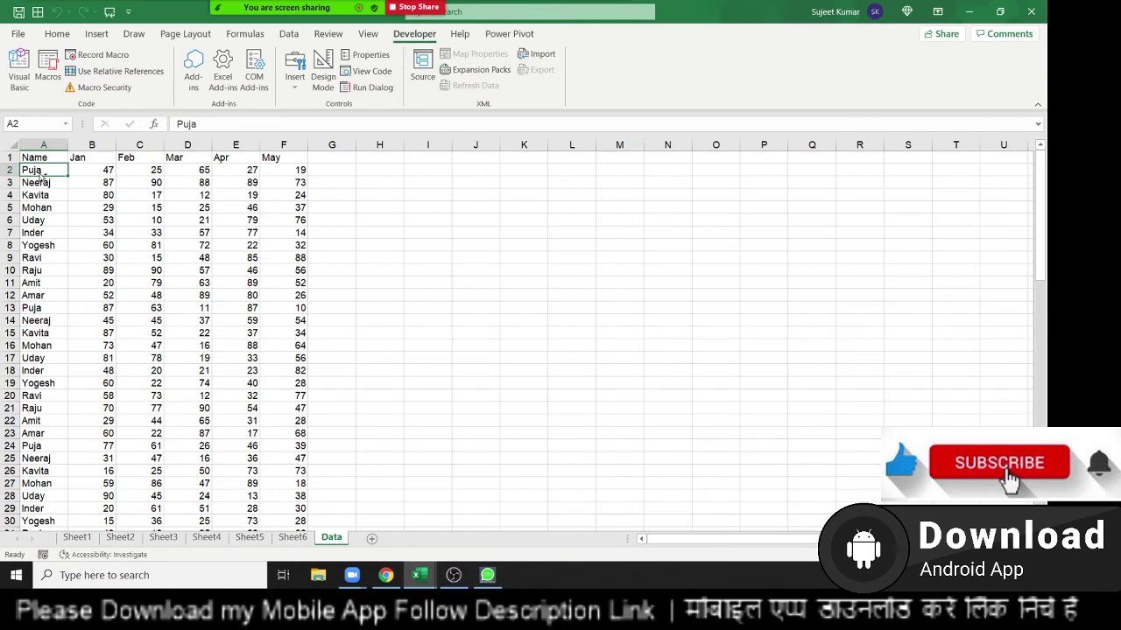
key(ctrl+shift+Down)
key(Delete)
key(ctrl+Home)
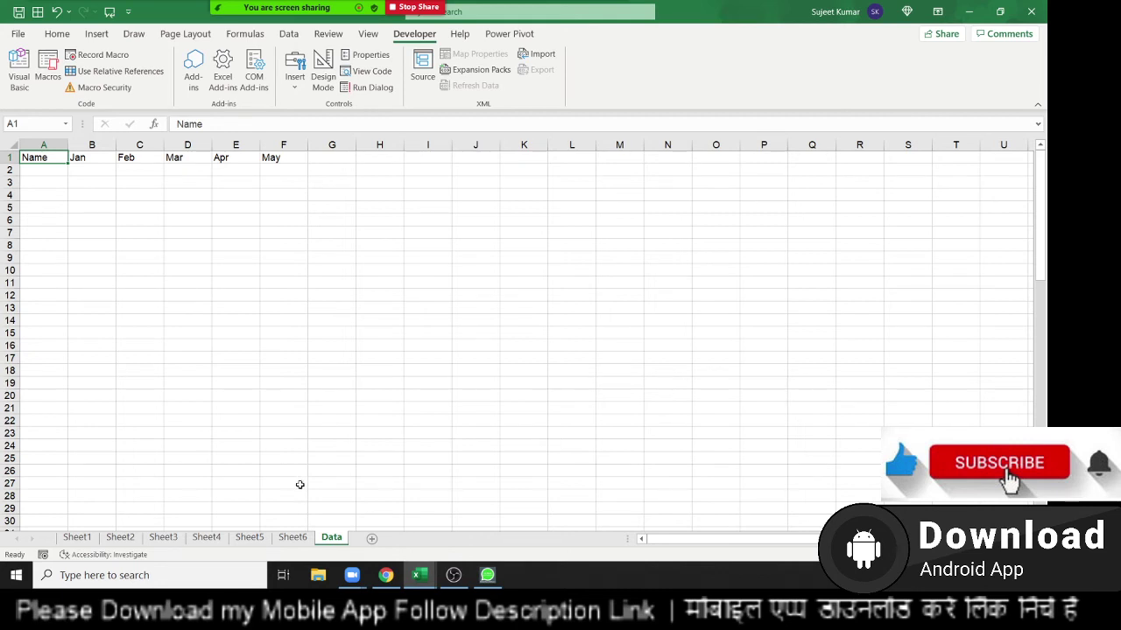
key(alt+F11)
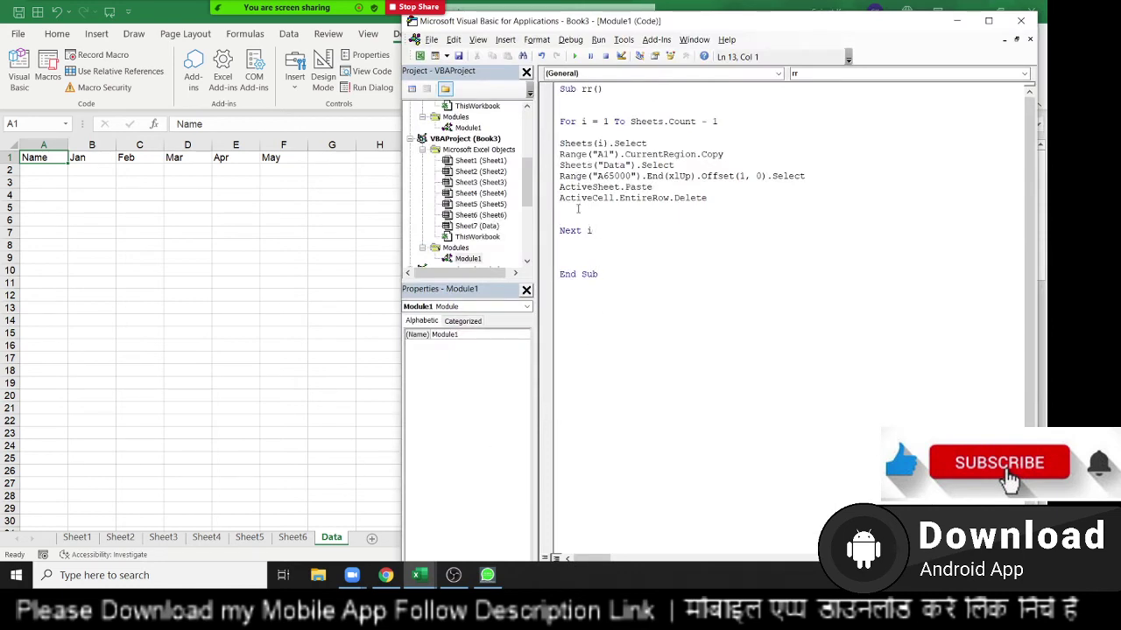
Remove '- 1' from the For line so the loop covers every sheet.
click(727, 122)
drag(728, 121, 701, 124)
key(Delete)
key(Down)
key(Return)
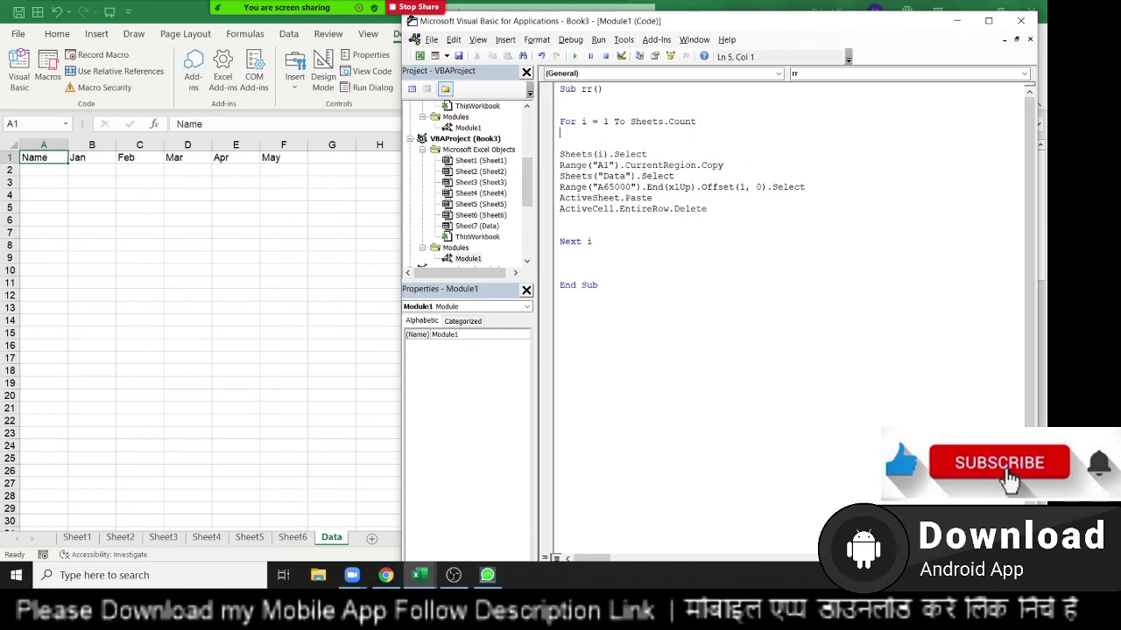
Wrap the loop body in If Sheets(i).Name <> "Data" Then … End If.
click(560, 142)
text(if )
text(a)
text(ct)
key(BackSpace)
key(BackSpace)
key(BackSpace)
text(sheets)
text((i).)
text(name)
text(<)
text(> "D)
text(ata" th)
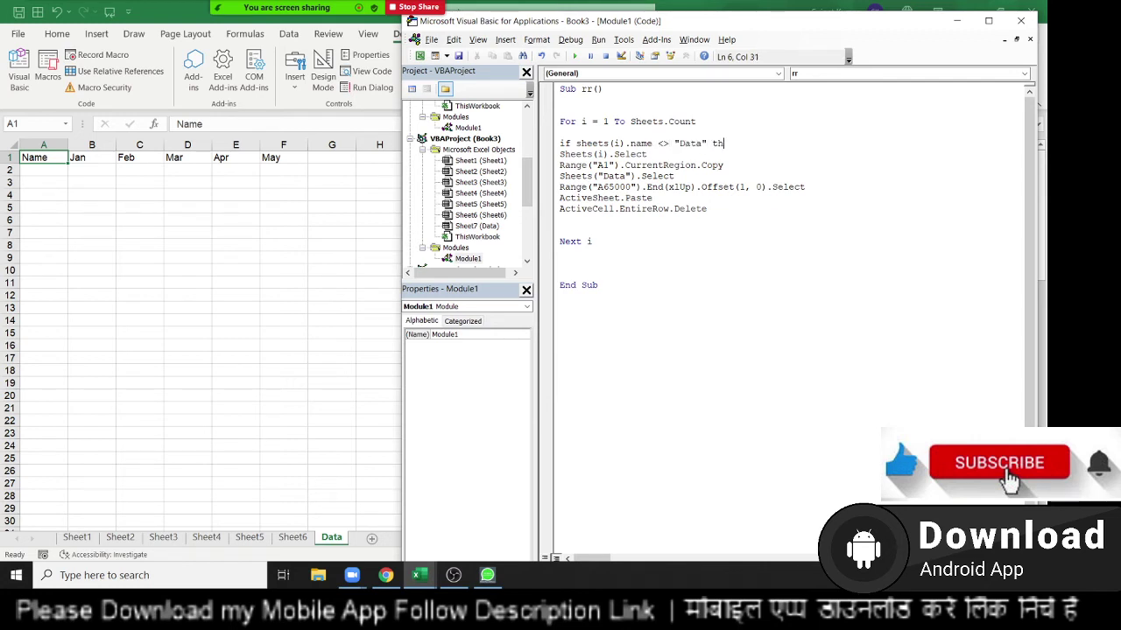
text(en)
click(595, 219)
text(end if)
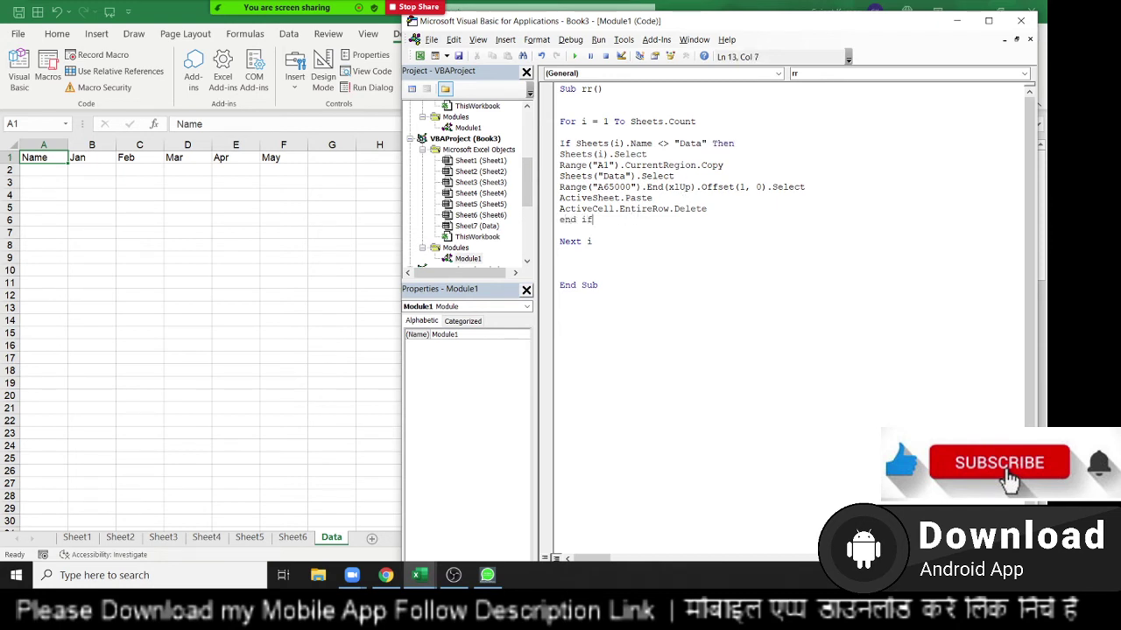
click(593, 209)
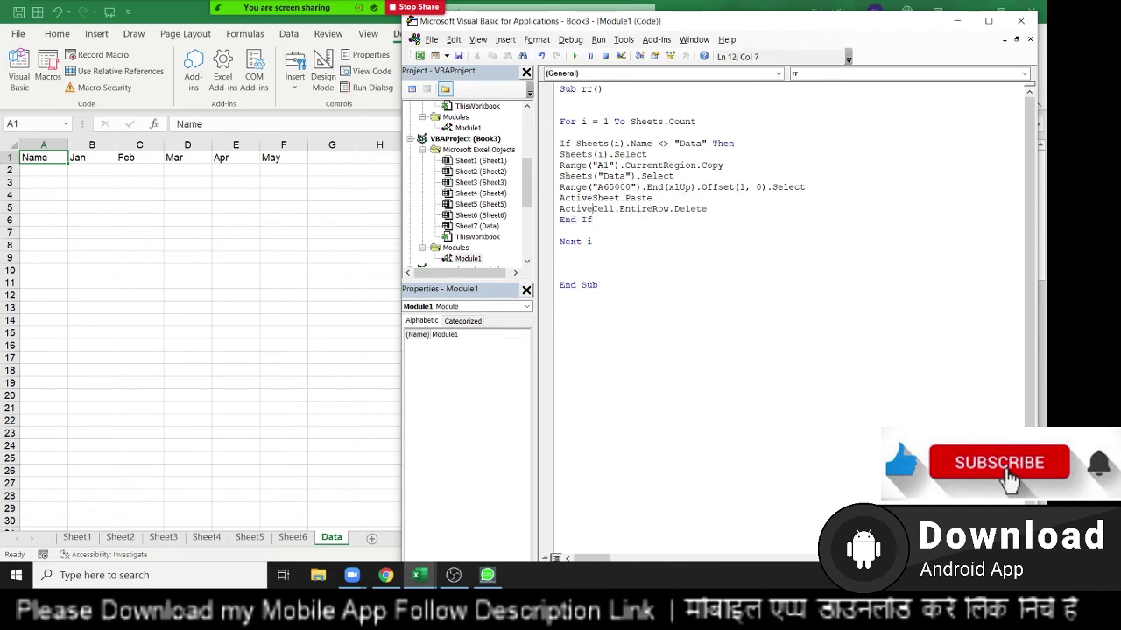
click(614, 143)
drag(674, 210, 559, 154)
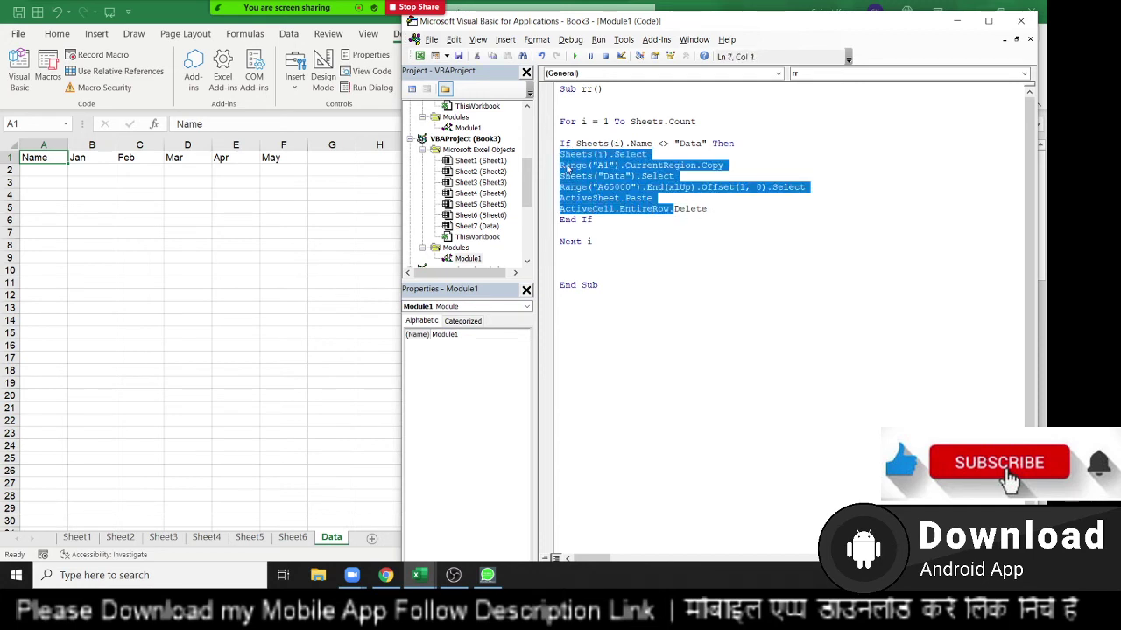
Move the Data sheet tab between Sheet3 and Sheet4.
click(327, 538)
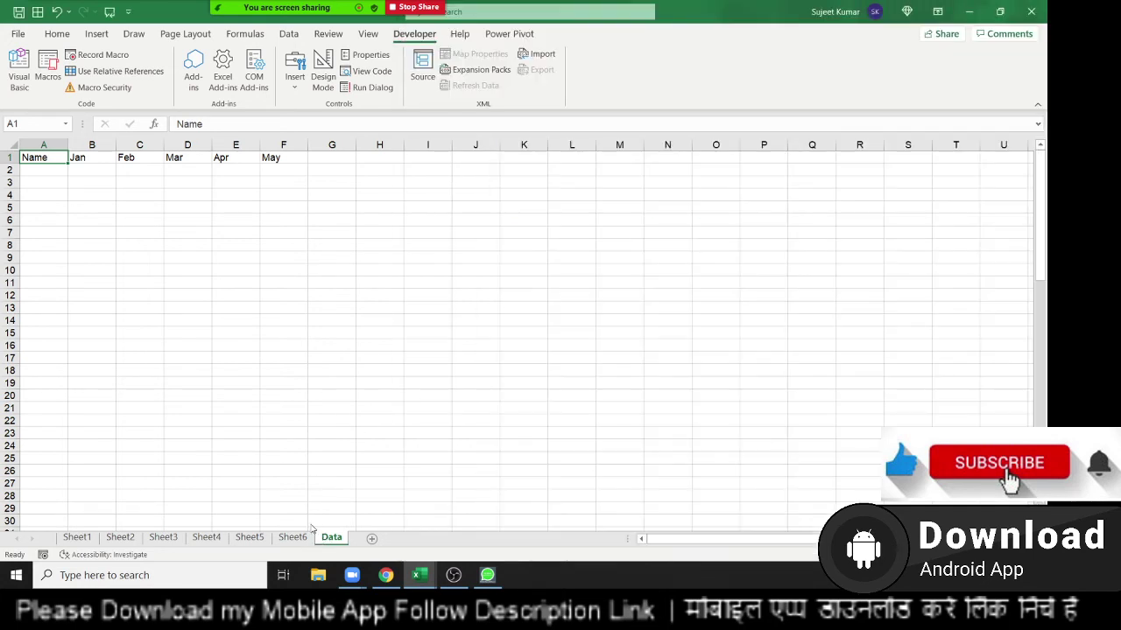
drag(217, 523, 203, 525)
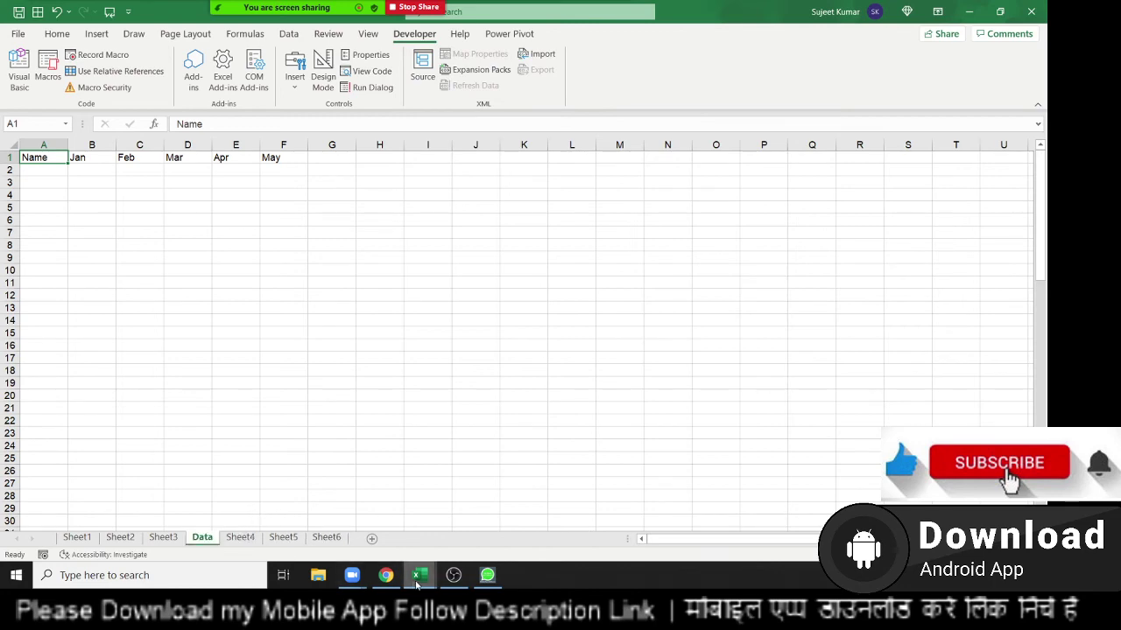
click(714, 539)
mouse_move(420, 575)
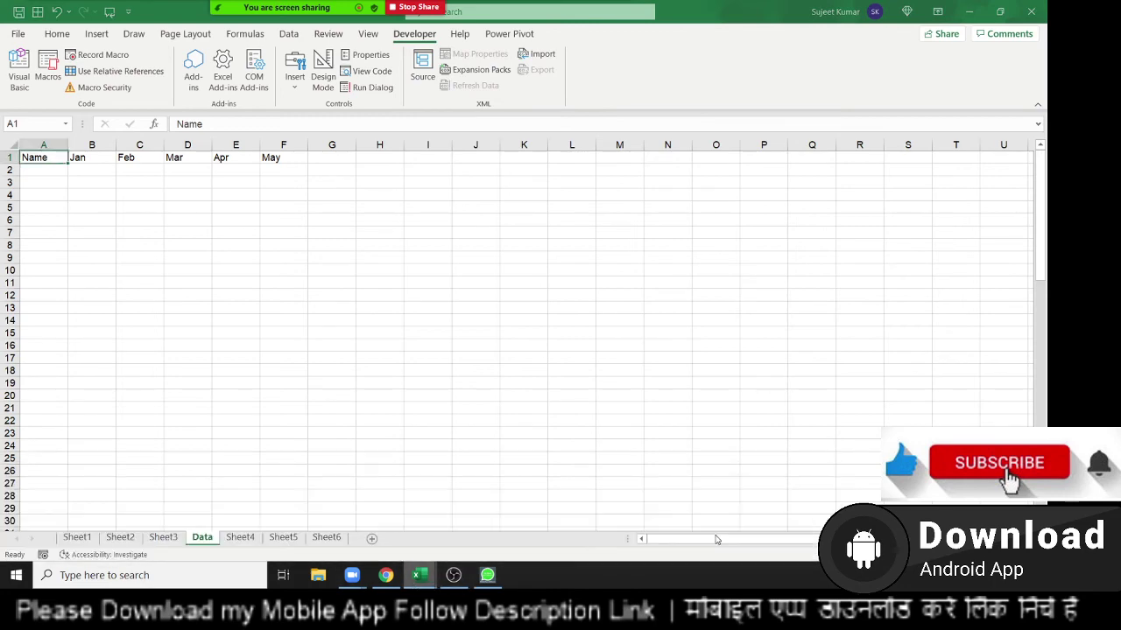
key(alt+Tab)
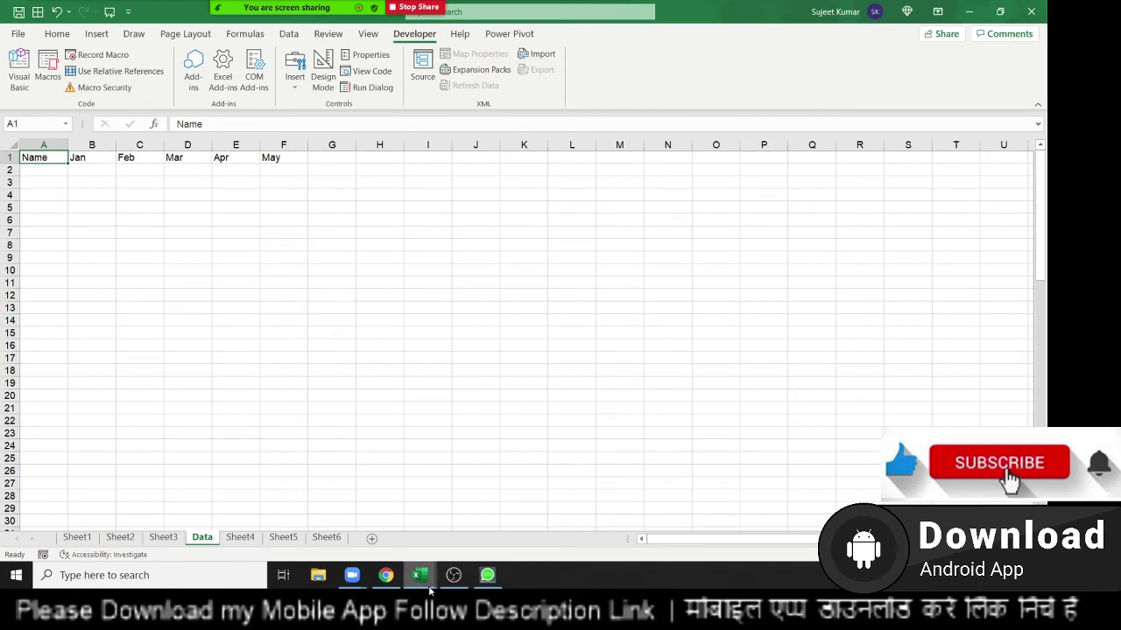
Run the rr macro from the Macros list and check the stacked tables.
click(48, 68)
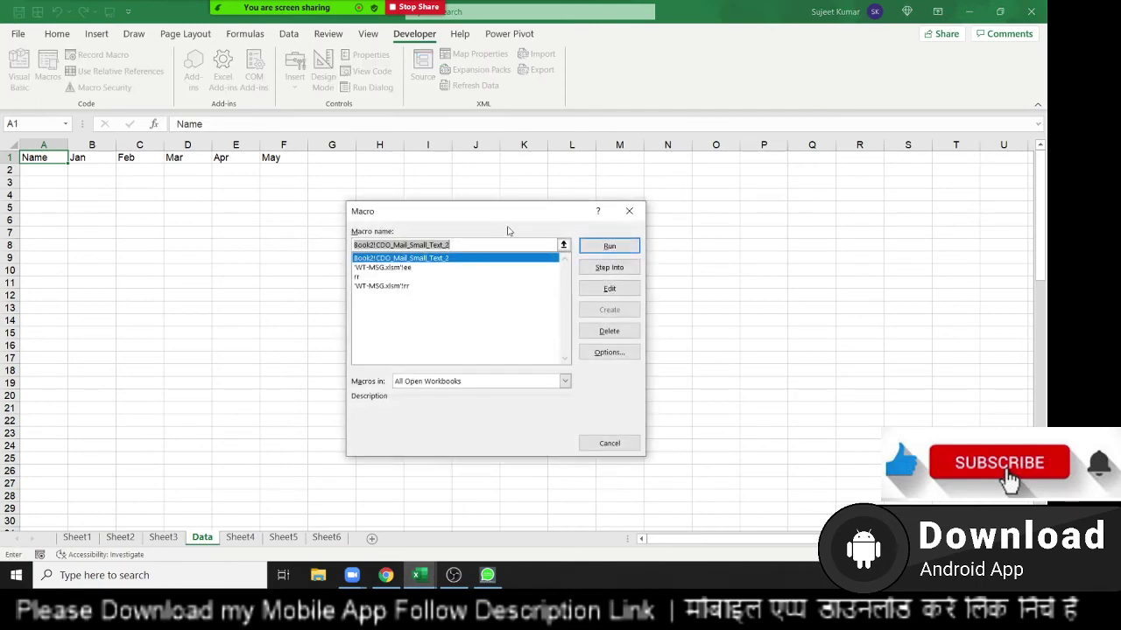
click(385, 278)
click(609, 246)
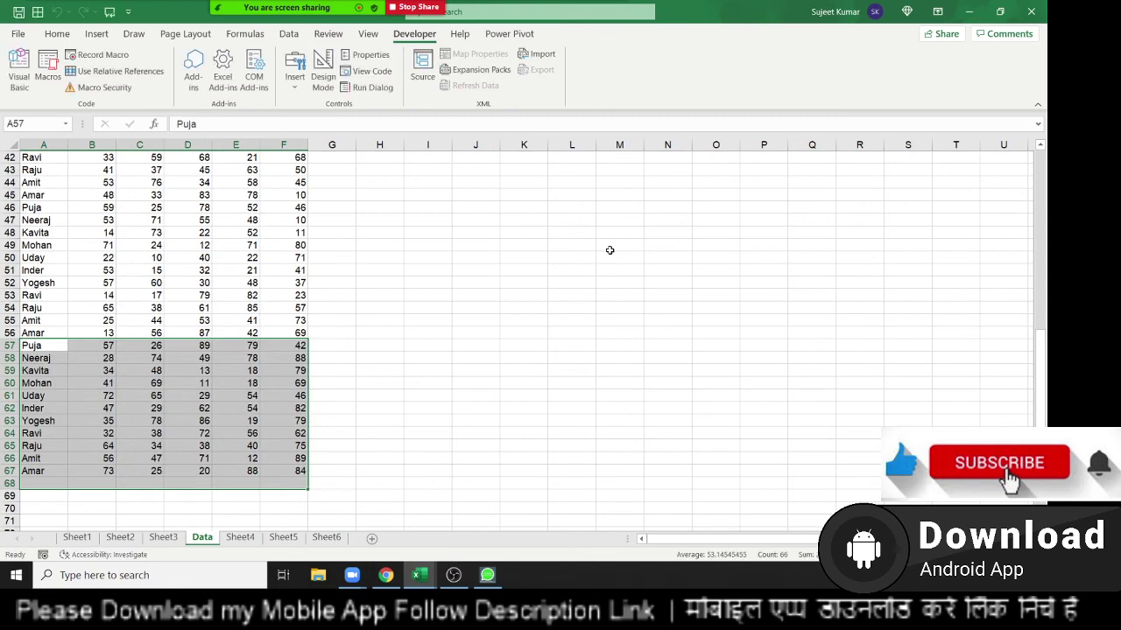
scroll(200, 496, up, 12)
scroll(201, 496, up, 2)
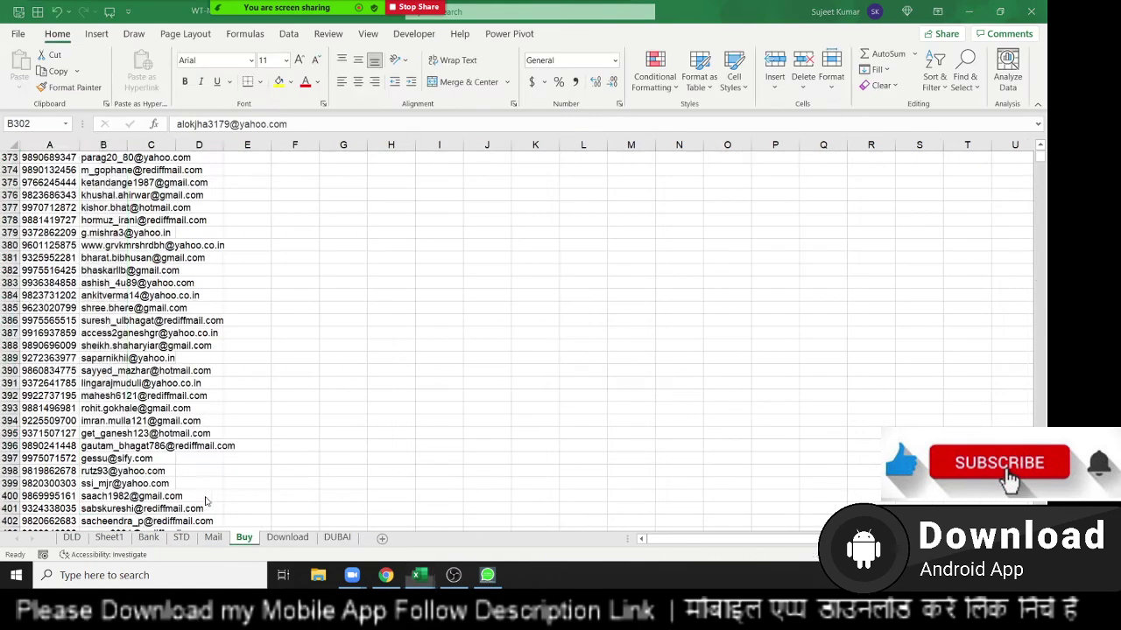
key(alt+Tab)
key(alt+Tab)
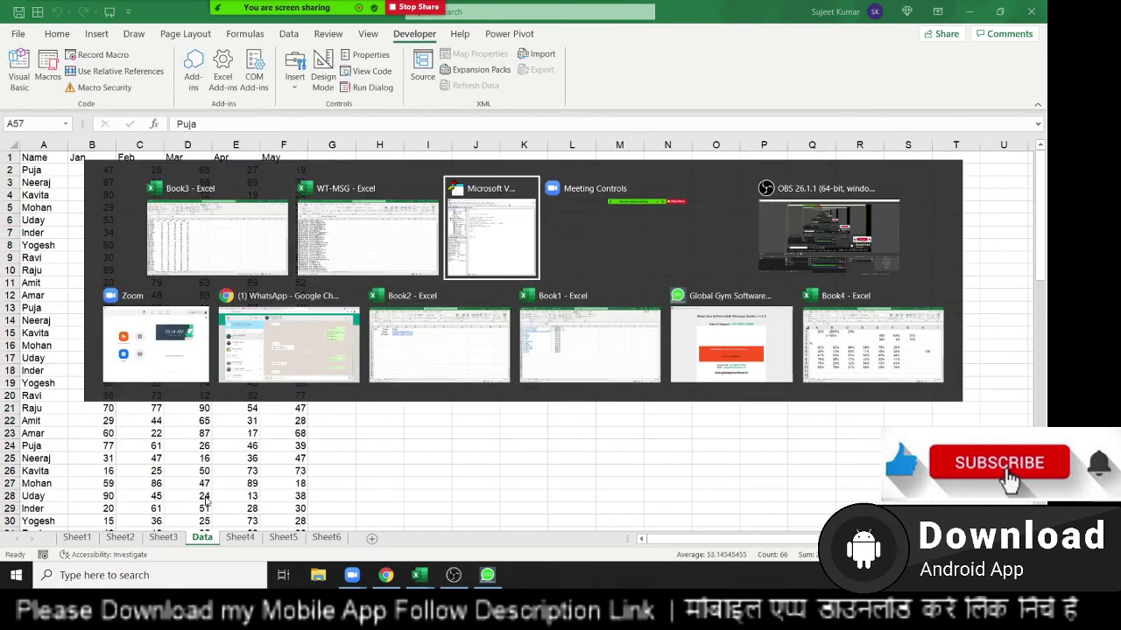
click(676, 341)
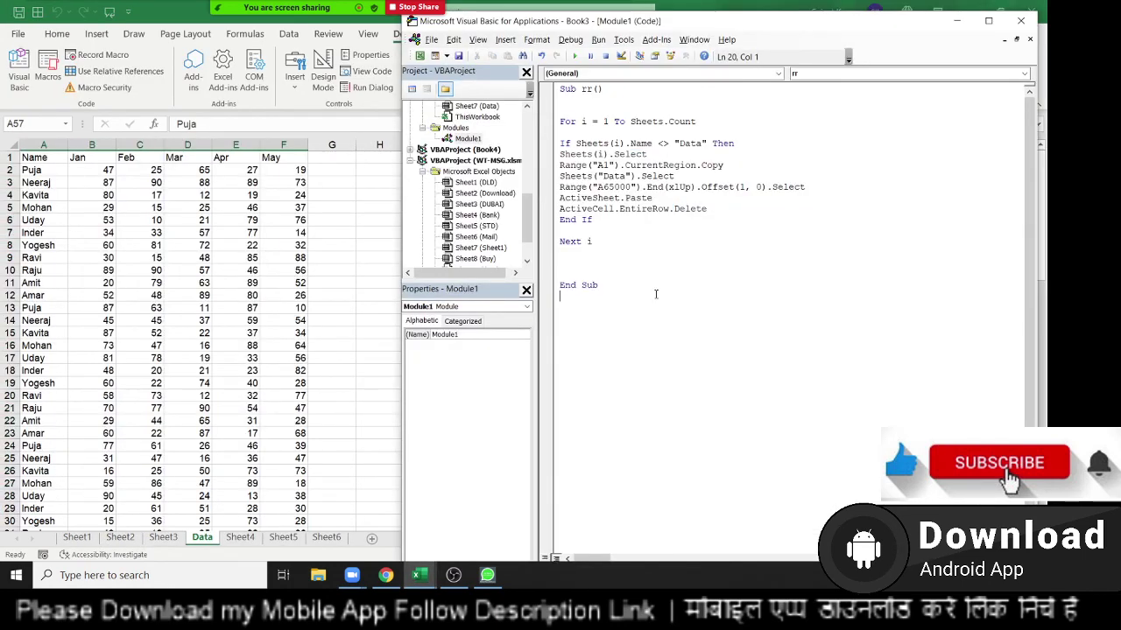
double_click(645, 121)
click(644, 120)
mouse_move(597, 244)
mouse_down()
mouse_move(563, 89)
mouse_move(572, 249)
mouse_up()
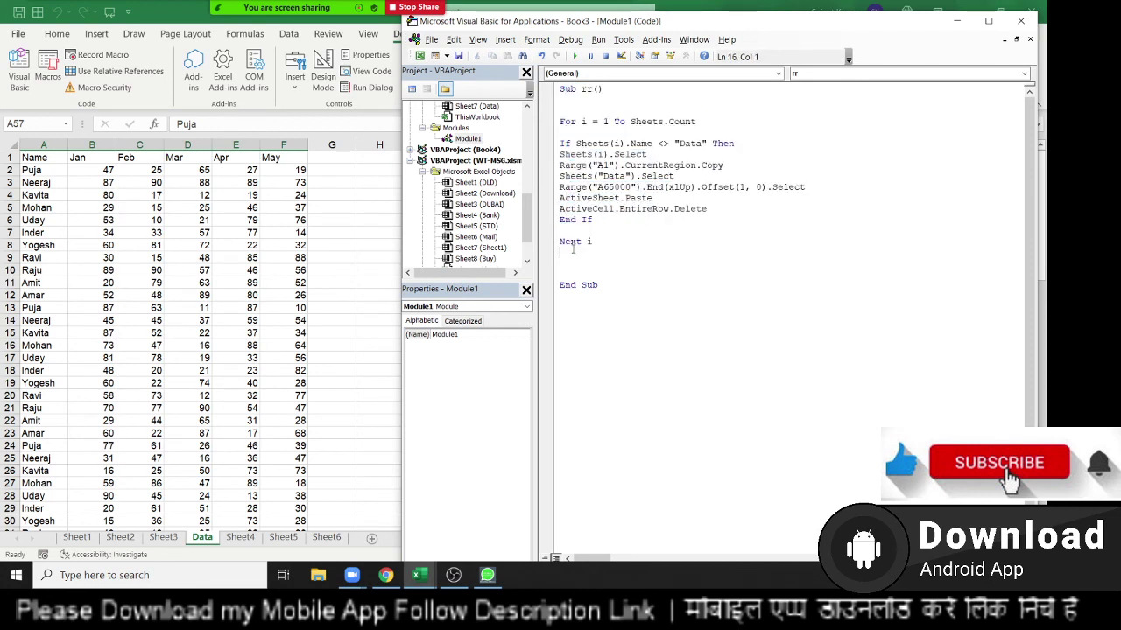
double_click(670, 122)
double_click(606, 143)
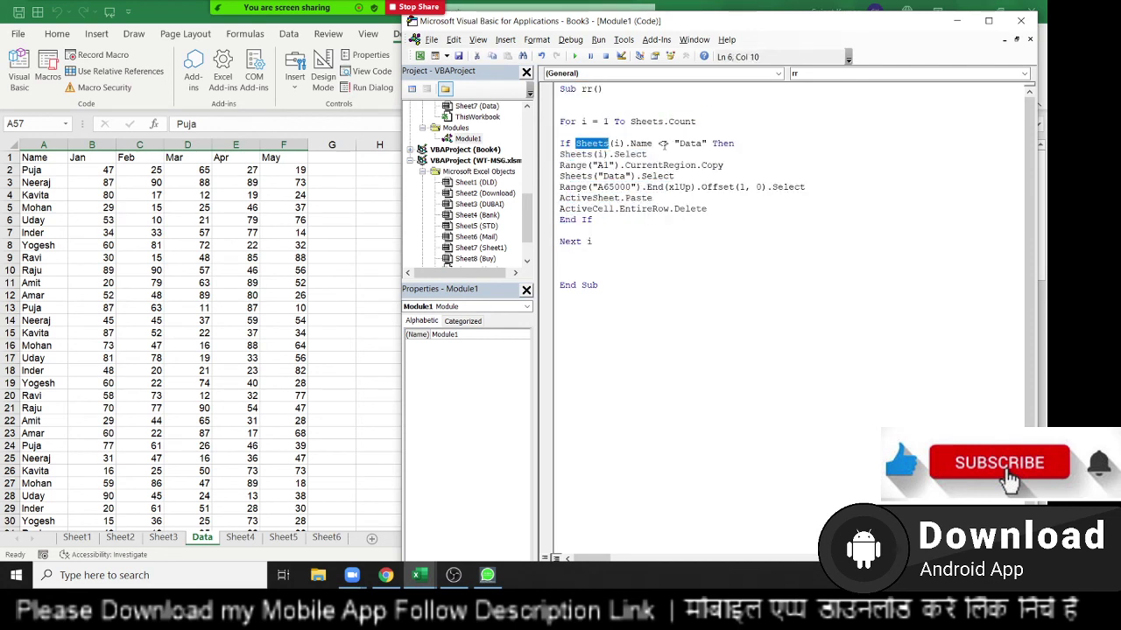
double_click(663, 143)
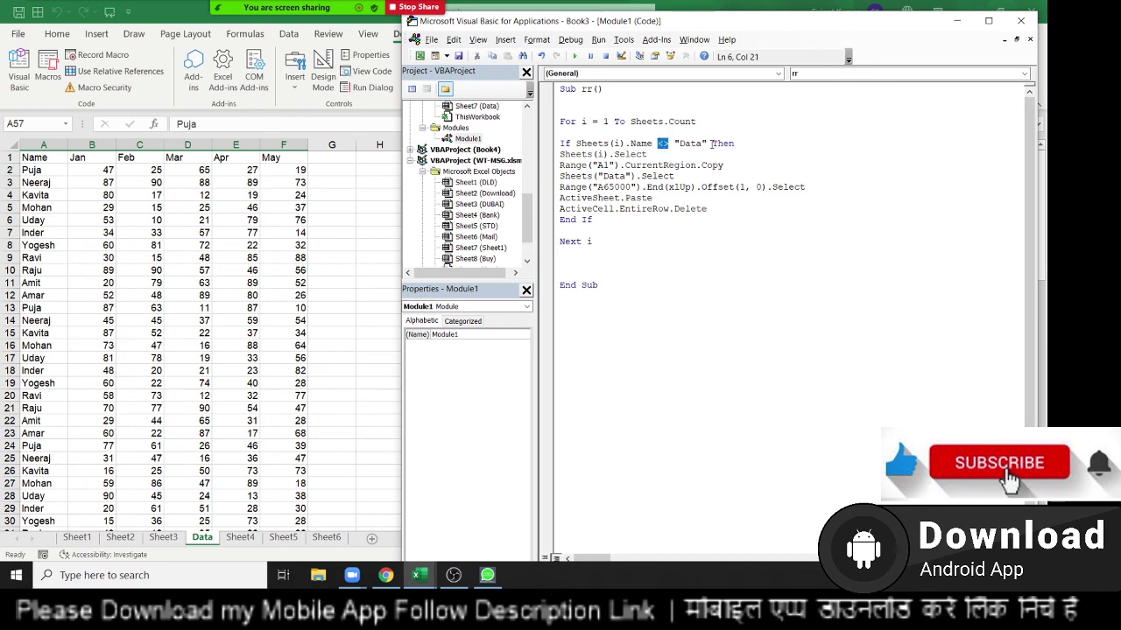
double_click(690, 143)
Rewrite the If condition as UCase(Sheets(i).Name) <> "DATA" for a case-insensitive check.
click(575, 142)
text(ucase)
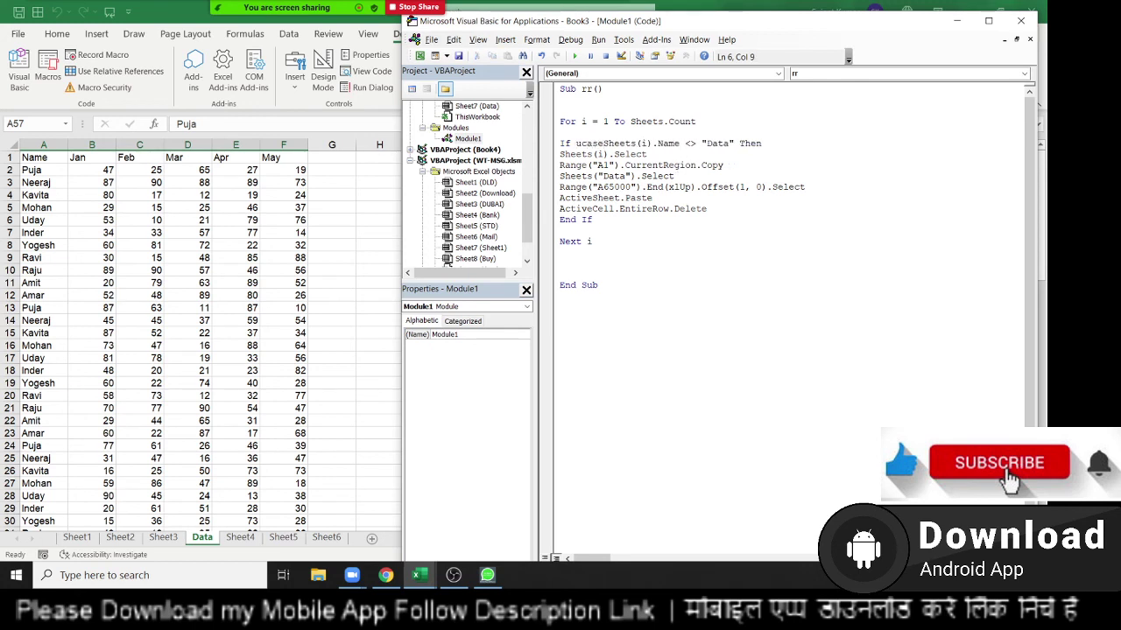
text(()
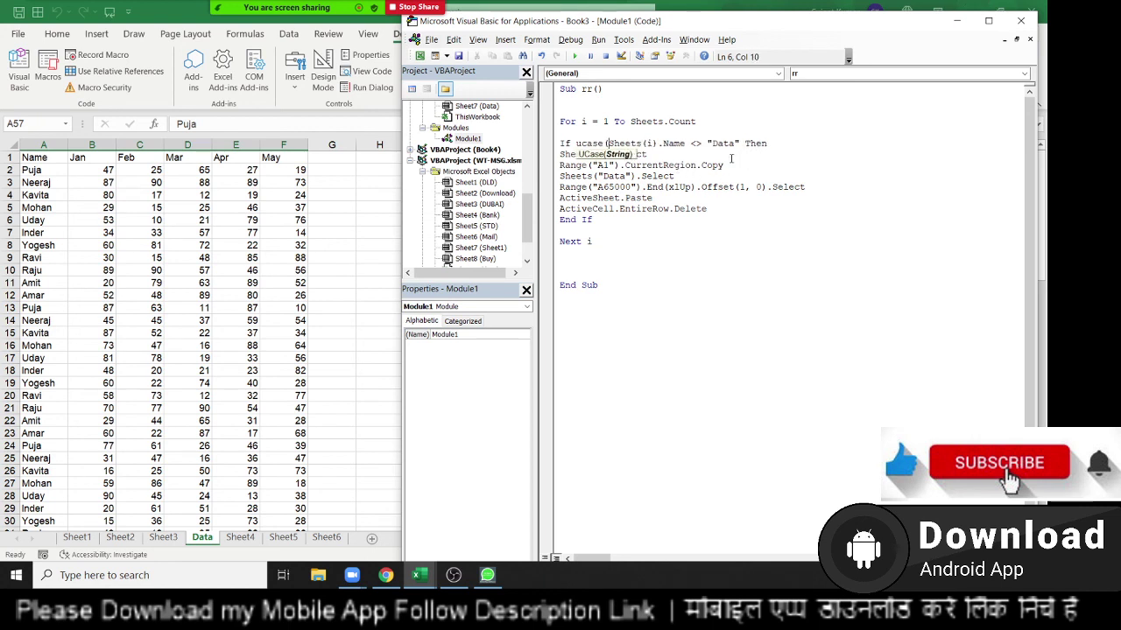
click(687, 143)
text())
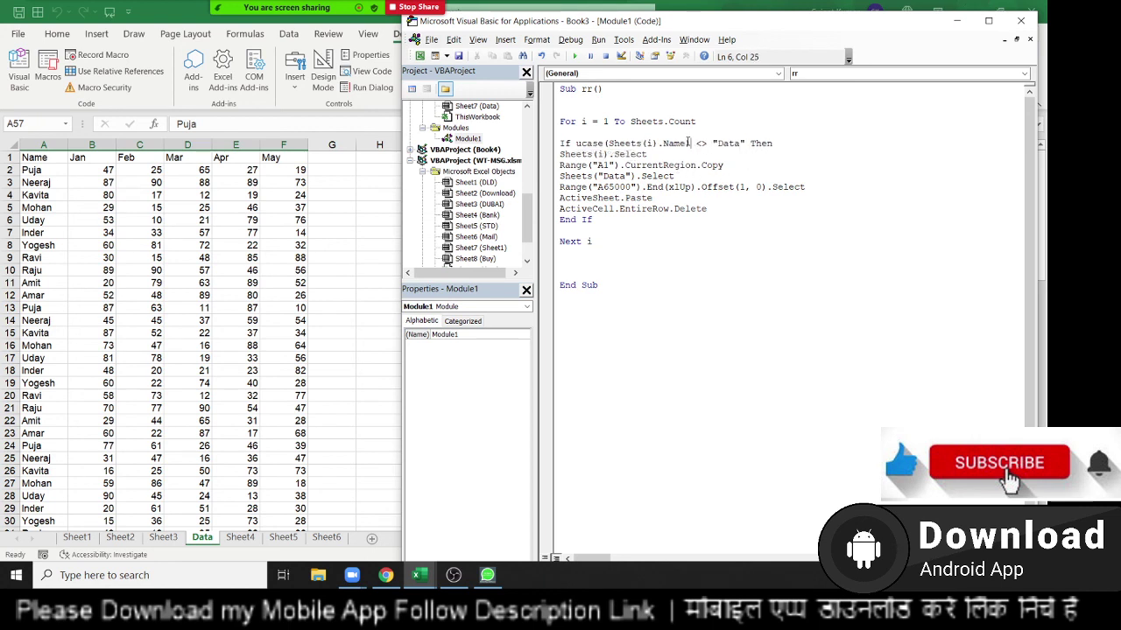
click(712, 143)
click(725, 144)
double_click(725, 143)
text(DATA)
click(721, 165)
double_click(649, 143)
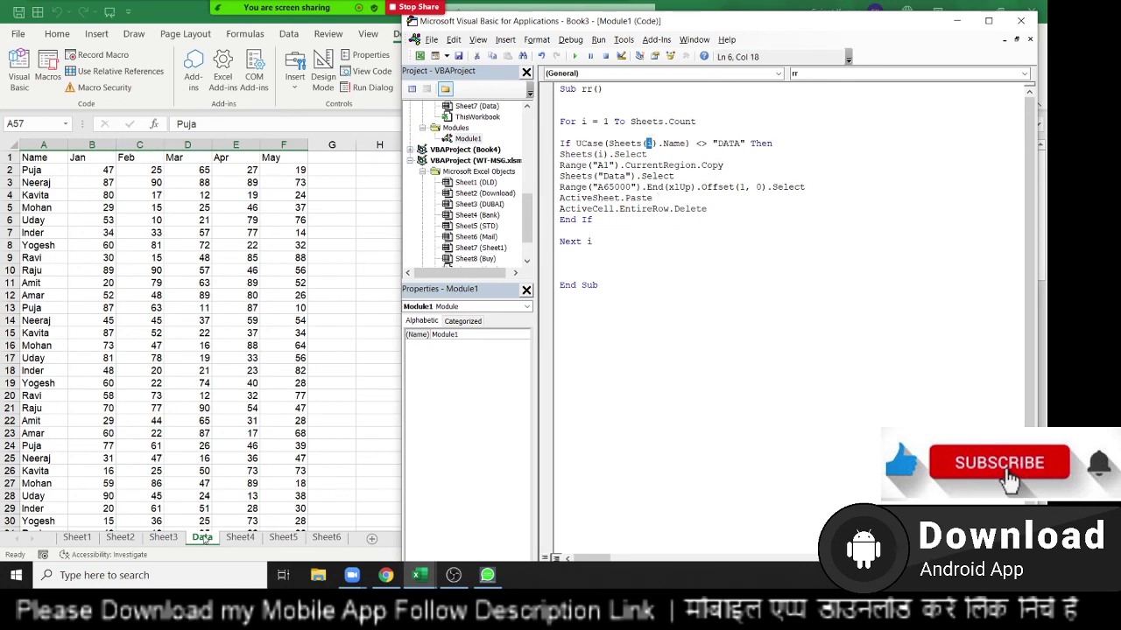